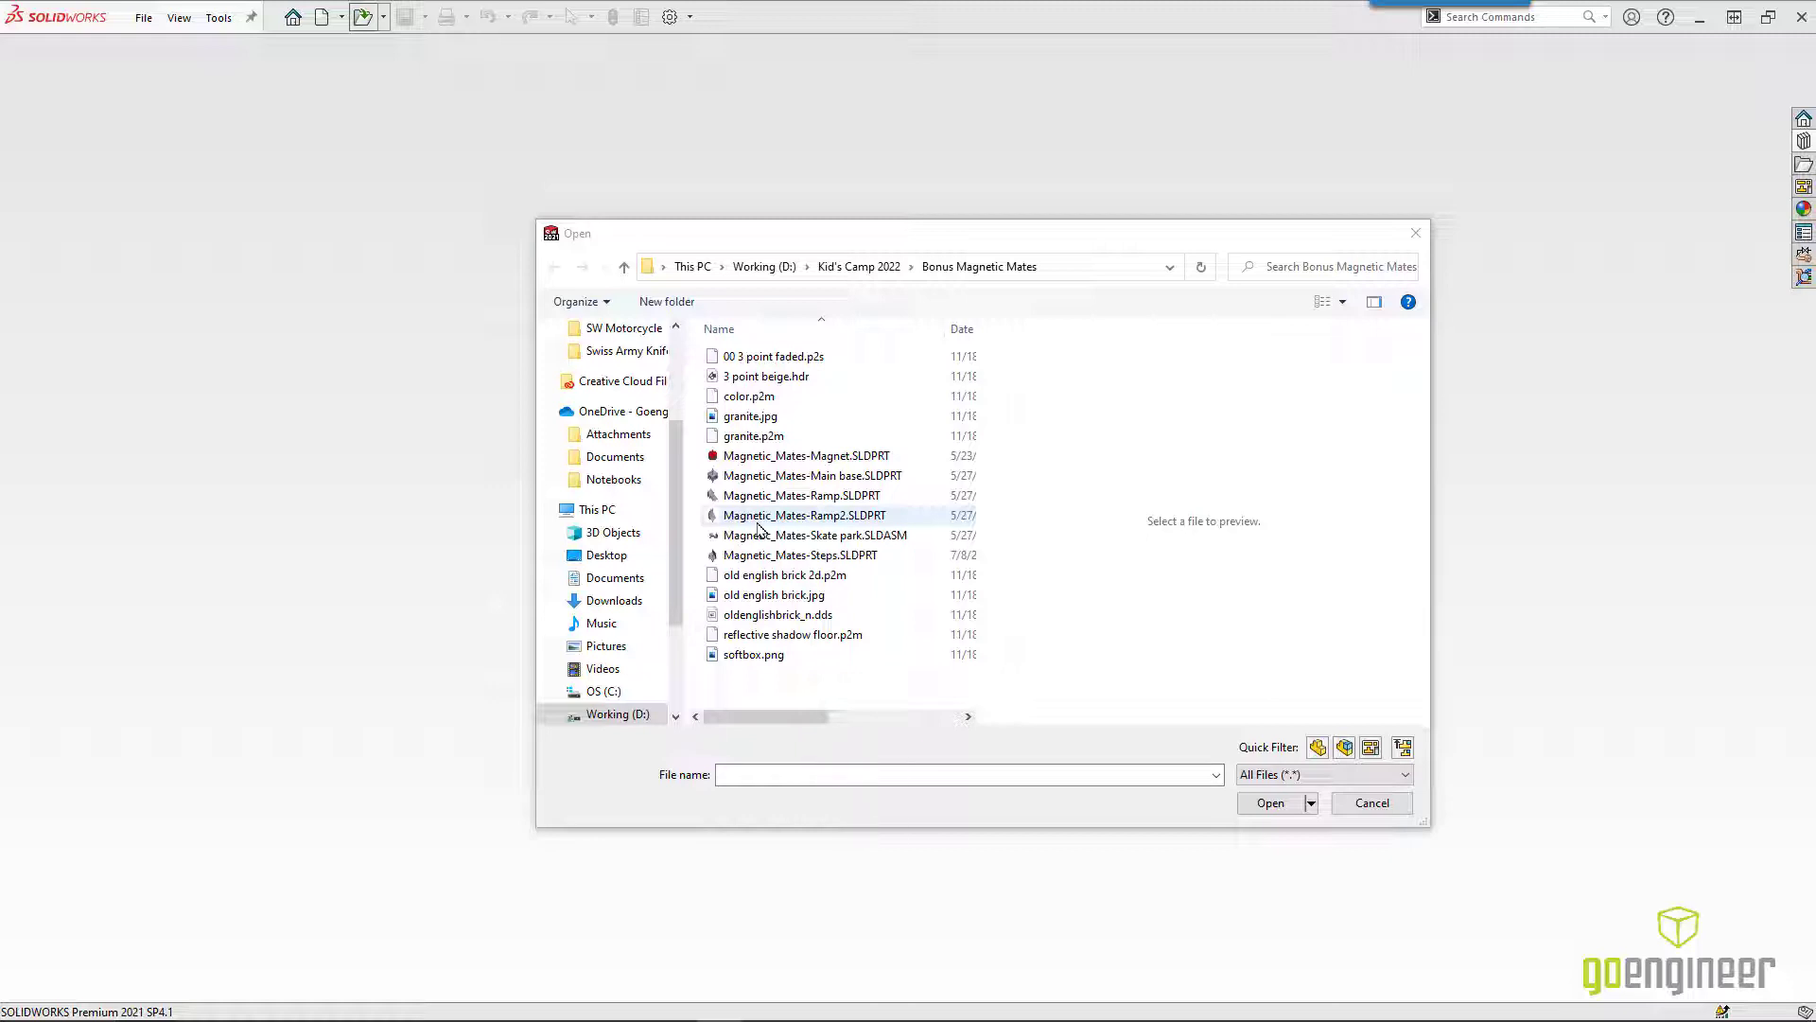
# - Open the Magnetic_Mates-Skate park.SLDASM assembly file
pyautogui.click(757, 536)
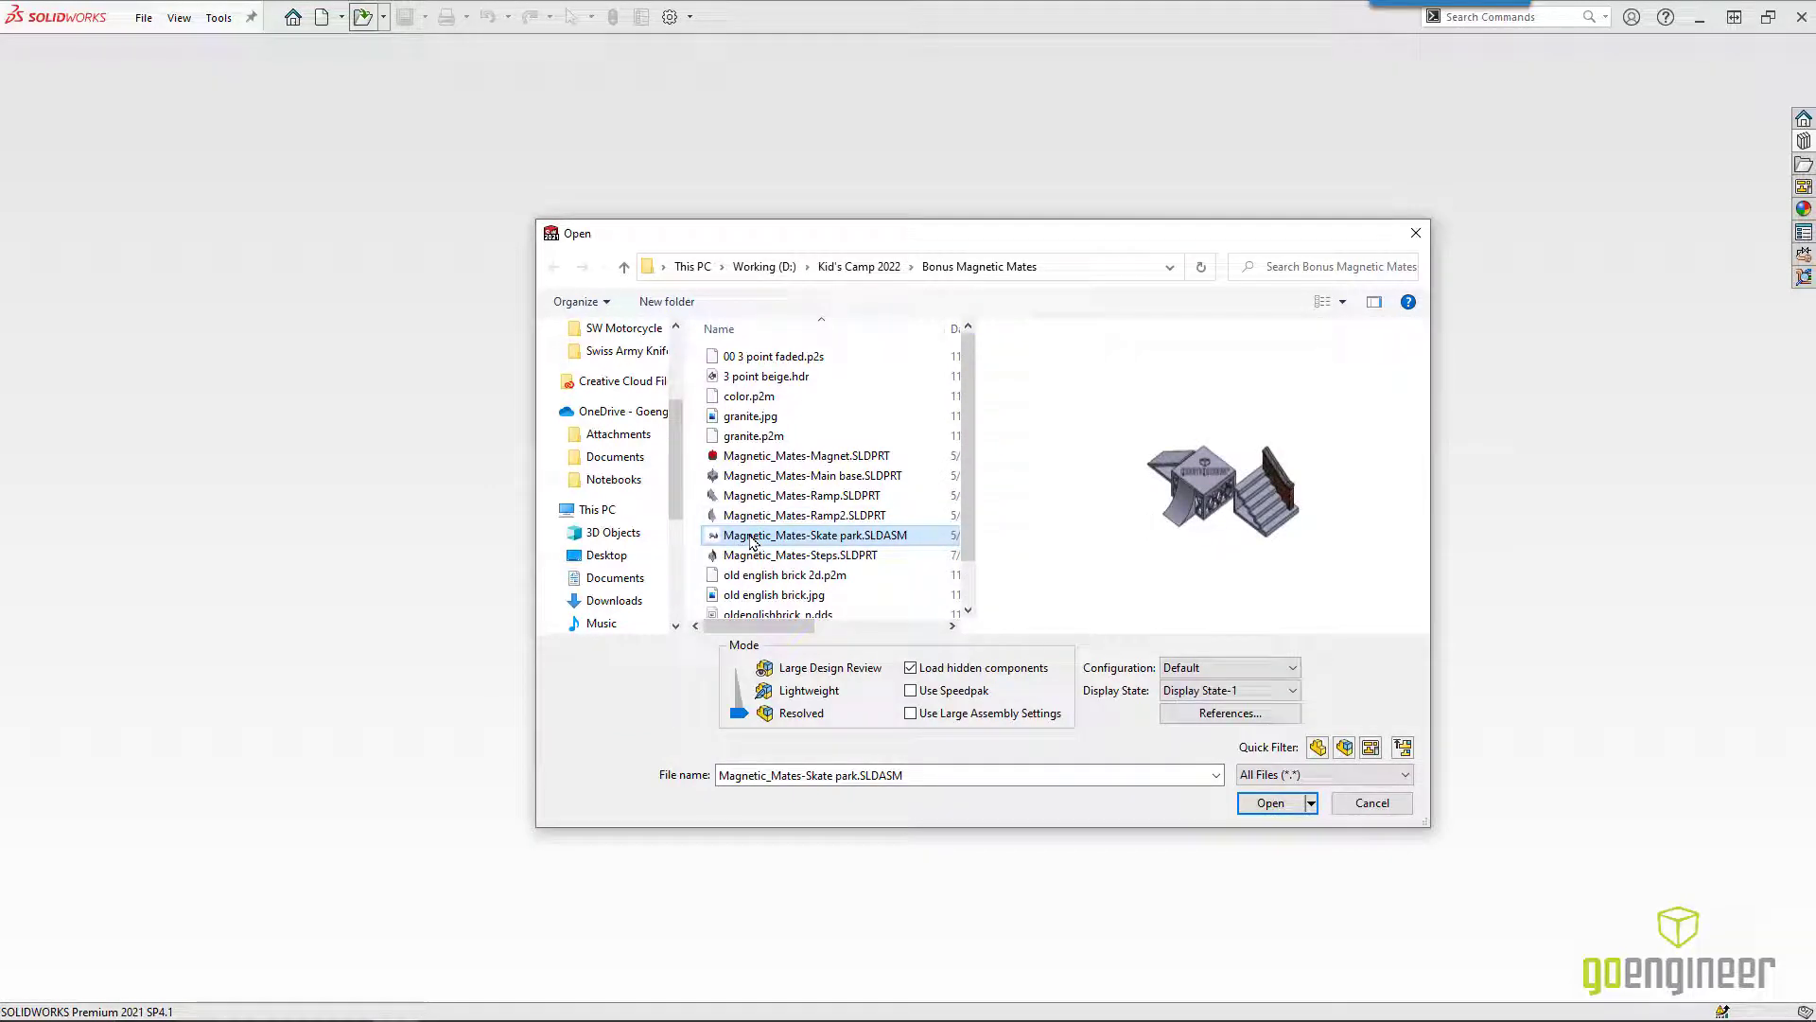
pyautogui.doubleClick(752, 537)
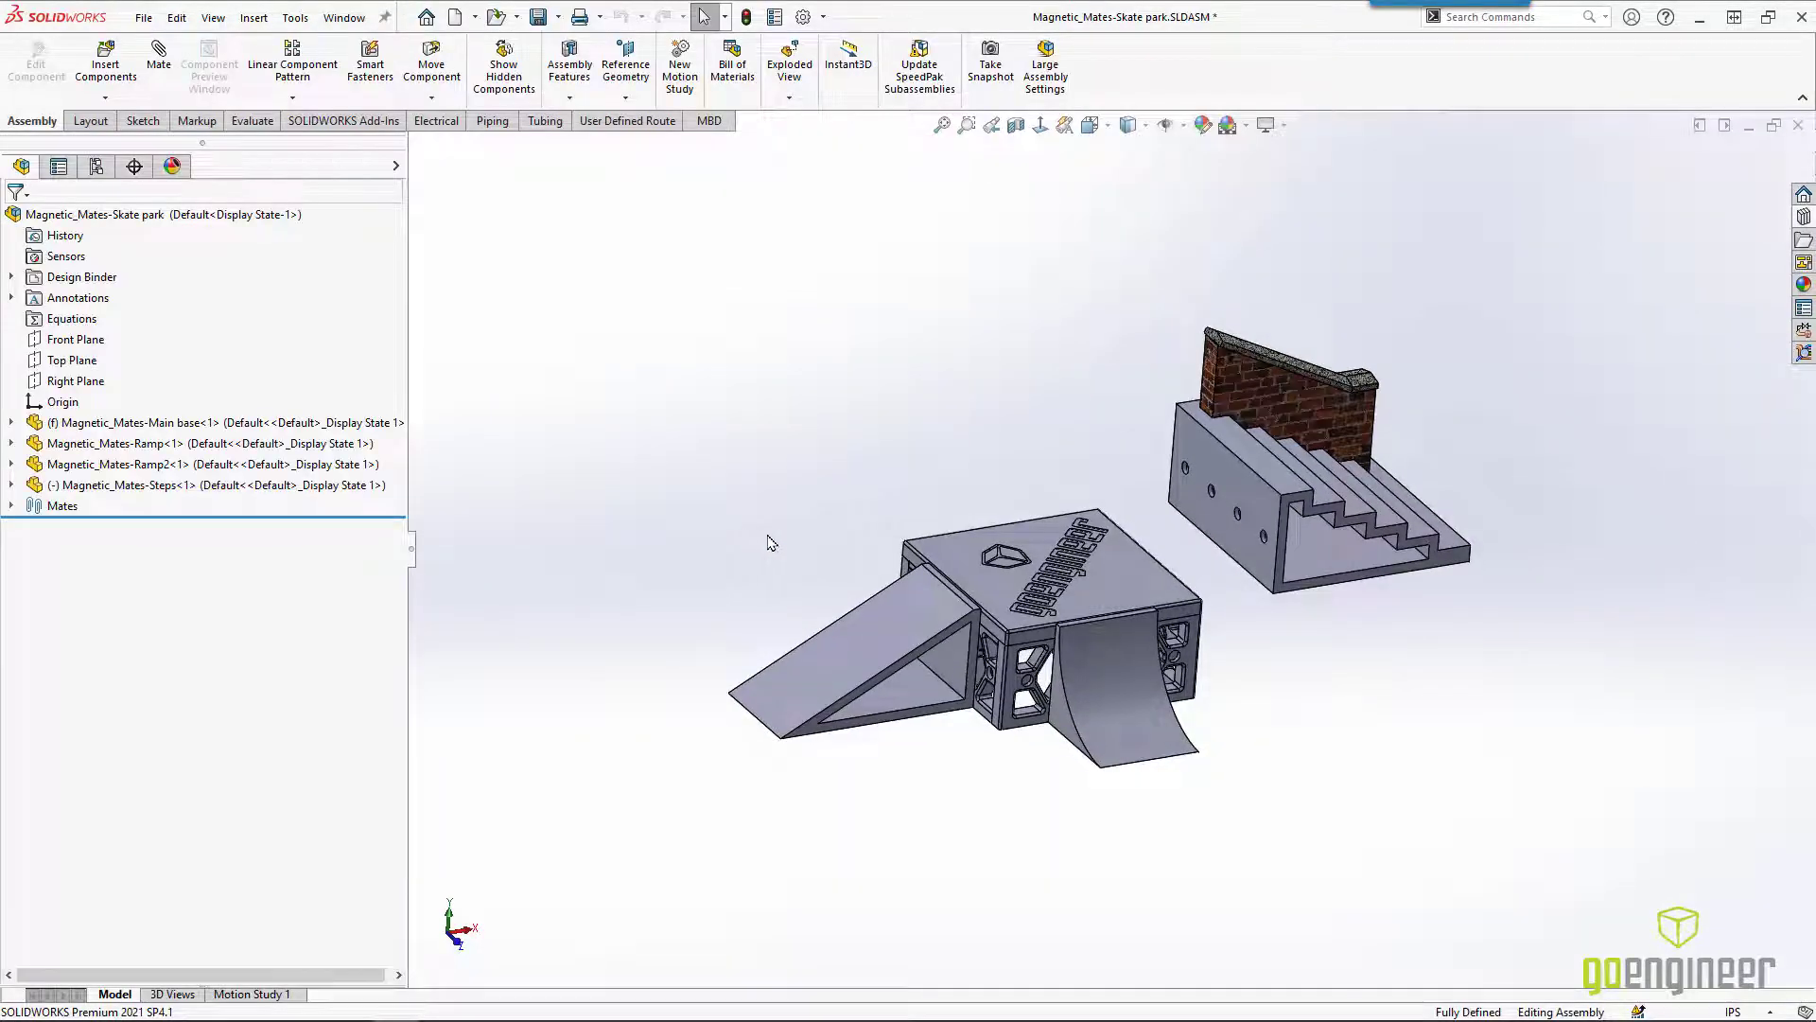
# - Drag the curved Ramp2 toward the main base and snap it against it
pyautogui.scroll(-3, 1155, 700)
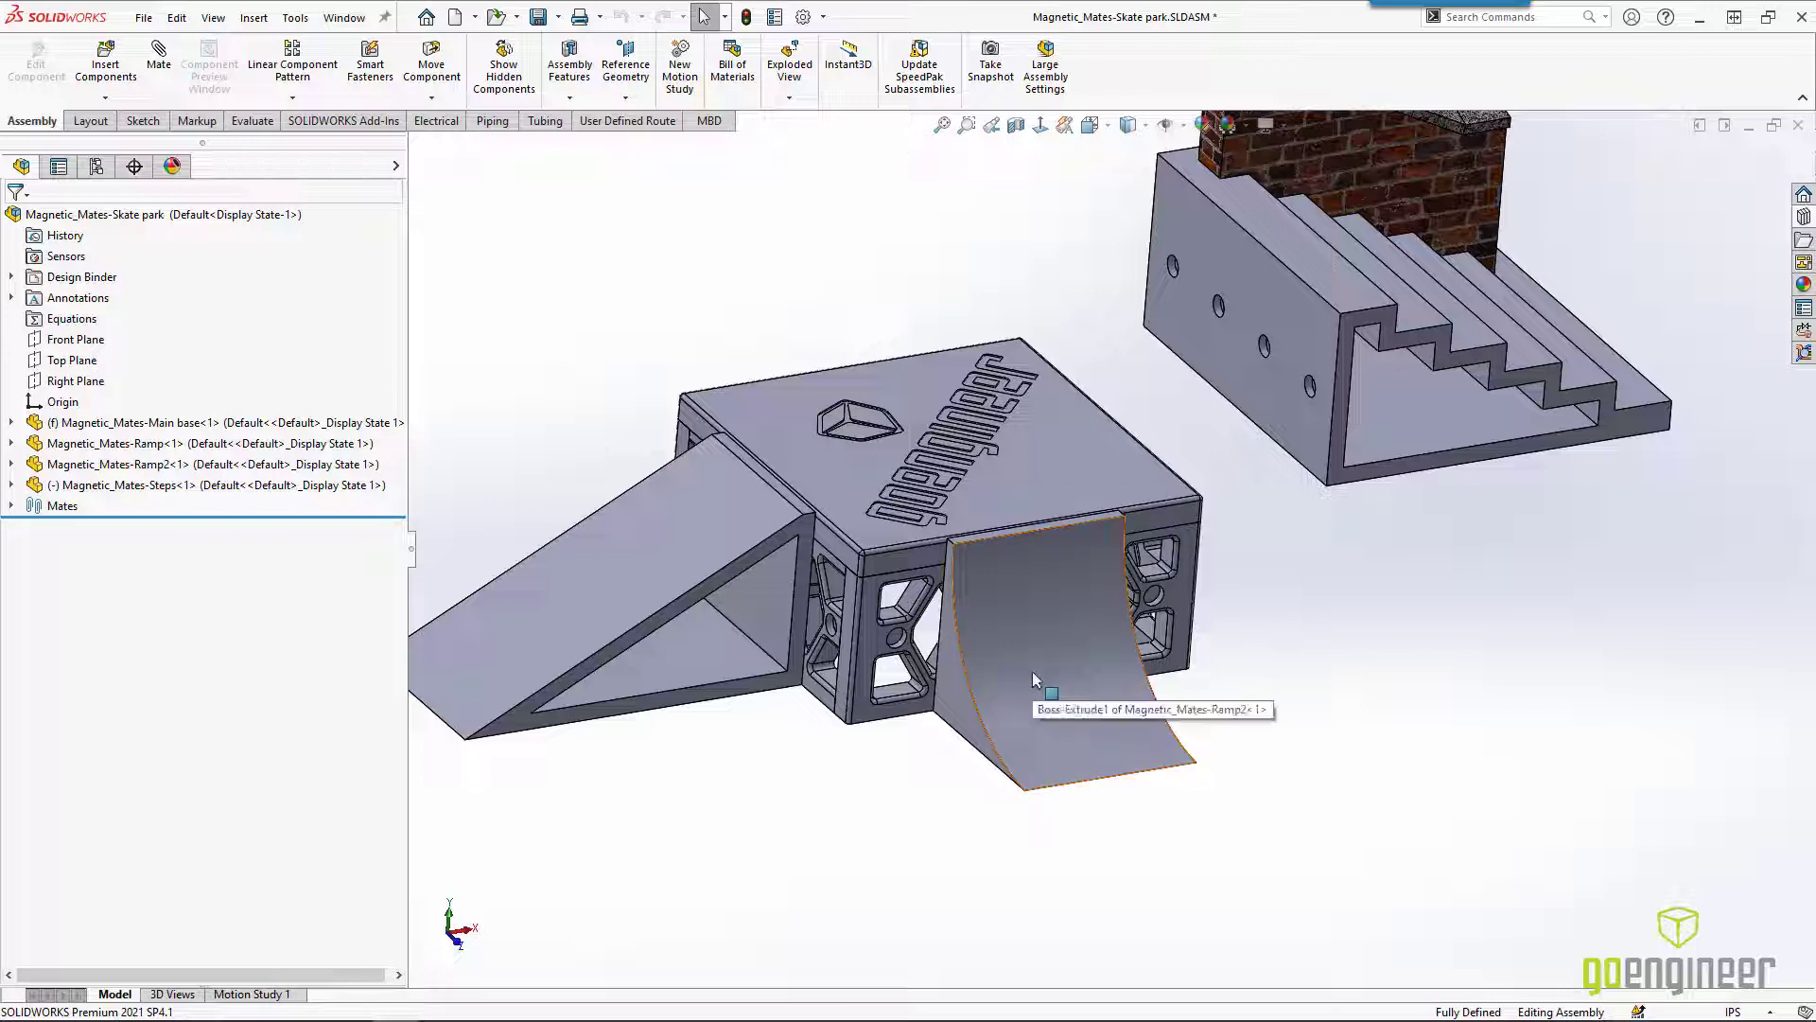
pyautogui.moveTo(1033, 675); pyautogui.dragTo(995, 789)
pyautogui.click(1228, 887)
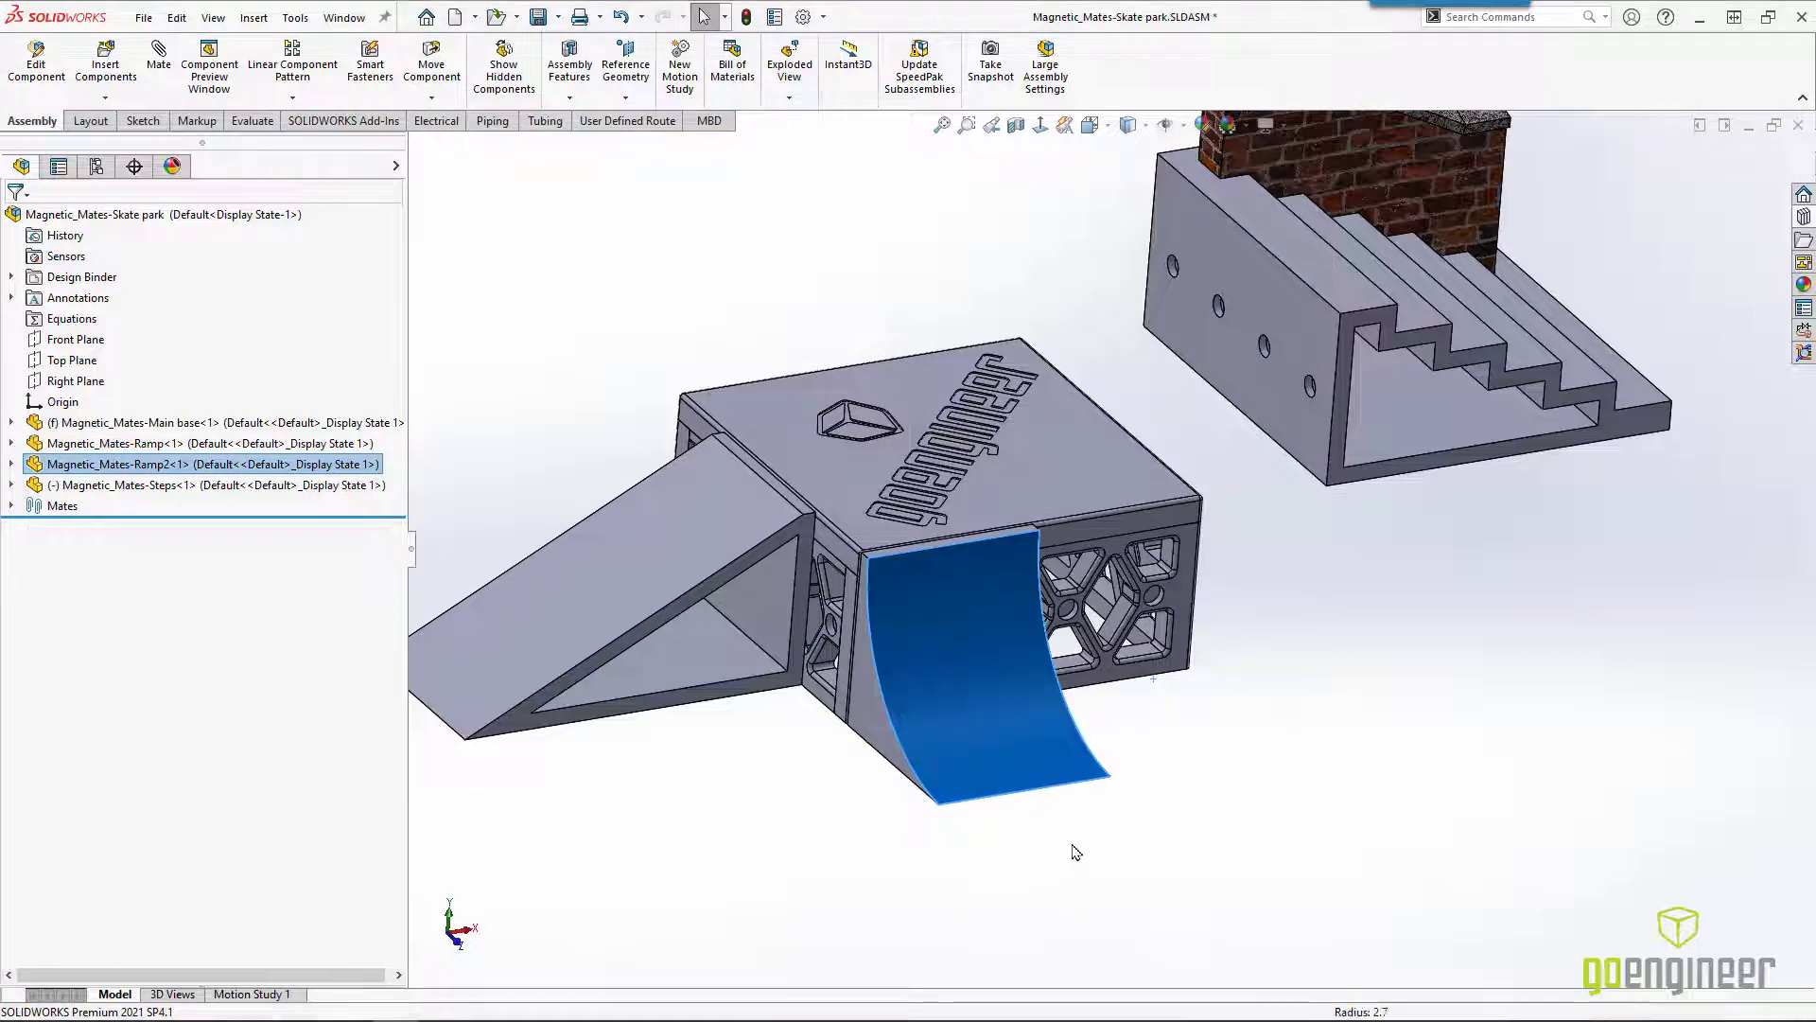
# - Pull Ramp2 away and cycle connectors with the bracket keys to snap it at another base connector
pyautogui.scroll(3, 1048, 700)
pyautogui.moveTo(1048, 700); pyautogui.dragTo(1235, 653)
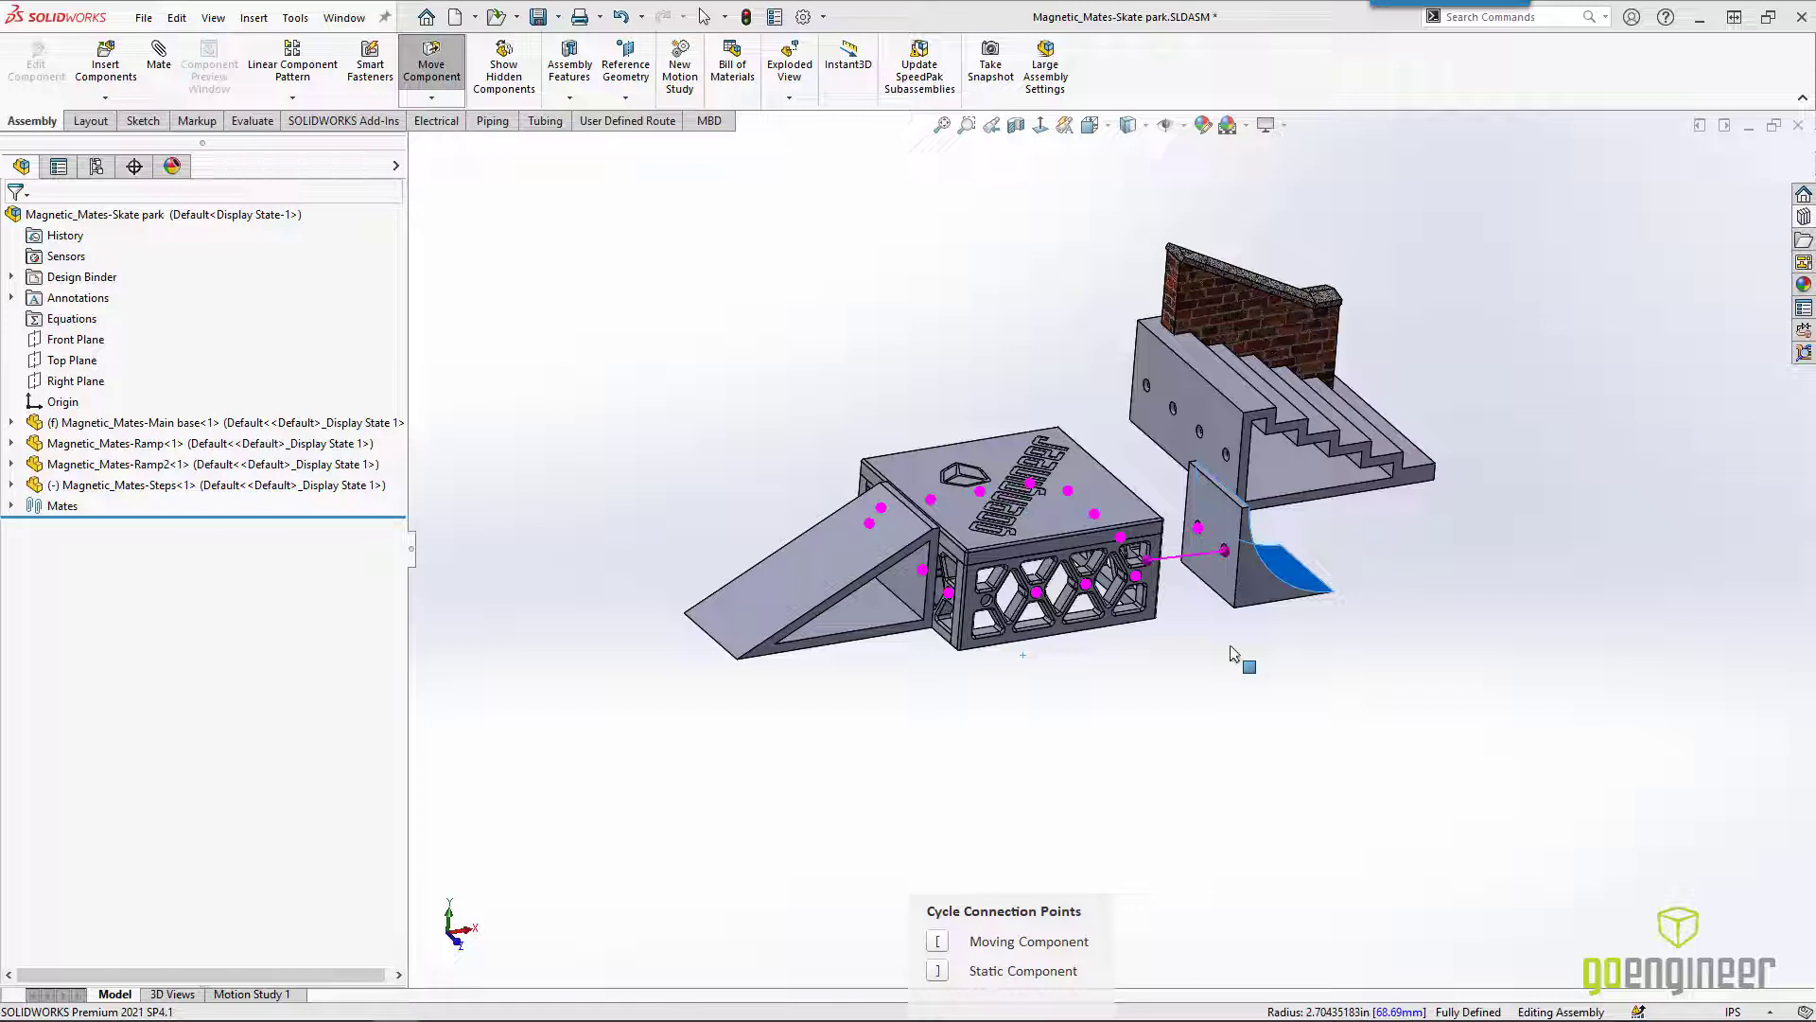
pyautogui.press('[')
pyautogui.press('[')
pyautogui.press('[')
pyautogui.press(']')
pyautogui.press(']')
pyautogui.press(']')
pyautogui.press(']')
pyautogui.press(']')
pyautogui.moveTo(1235, 653); pyautogui.dragTo(1230, 653)
pyautogui.press(']')
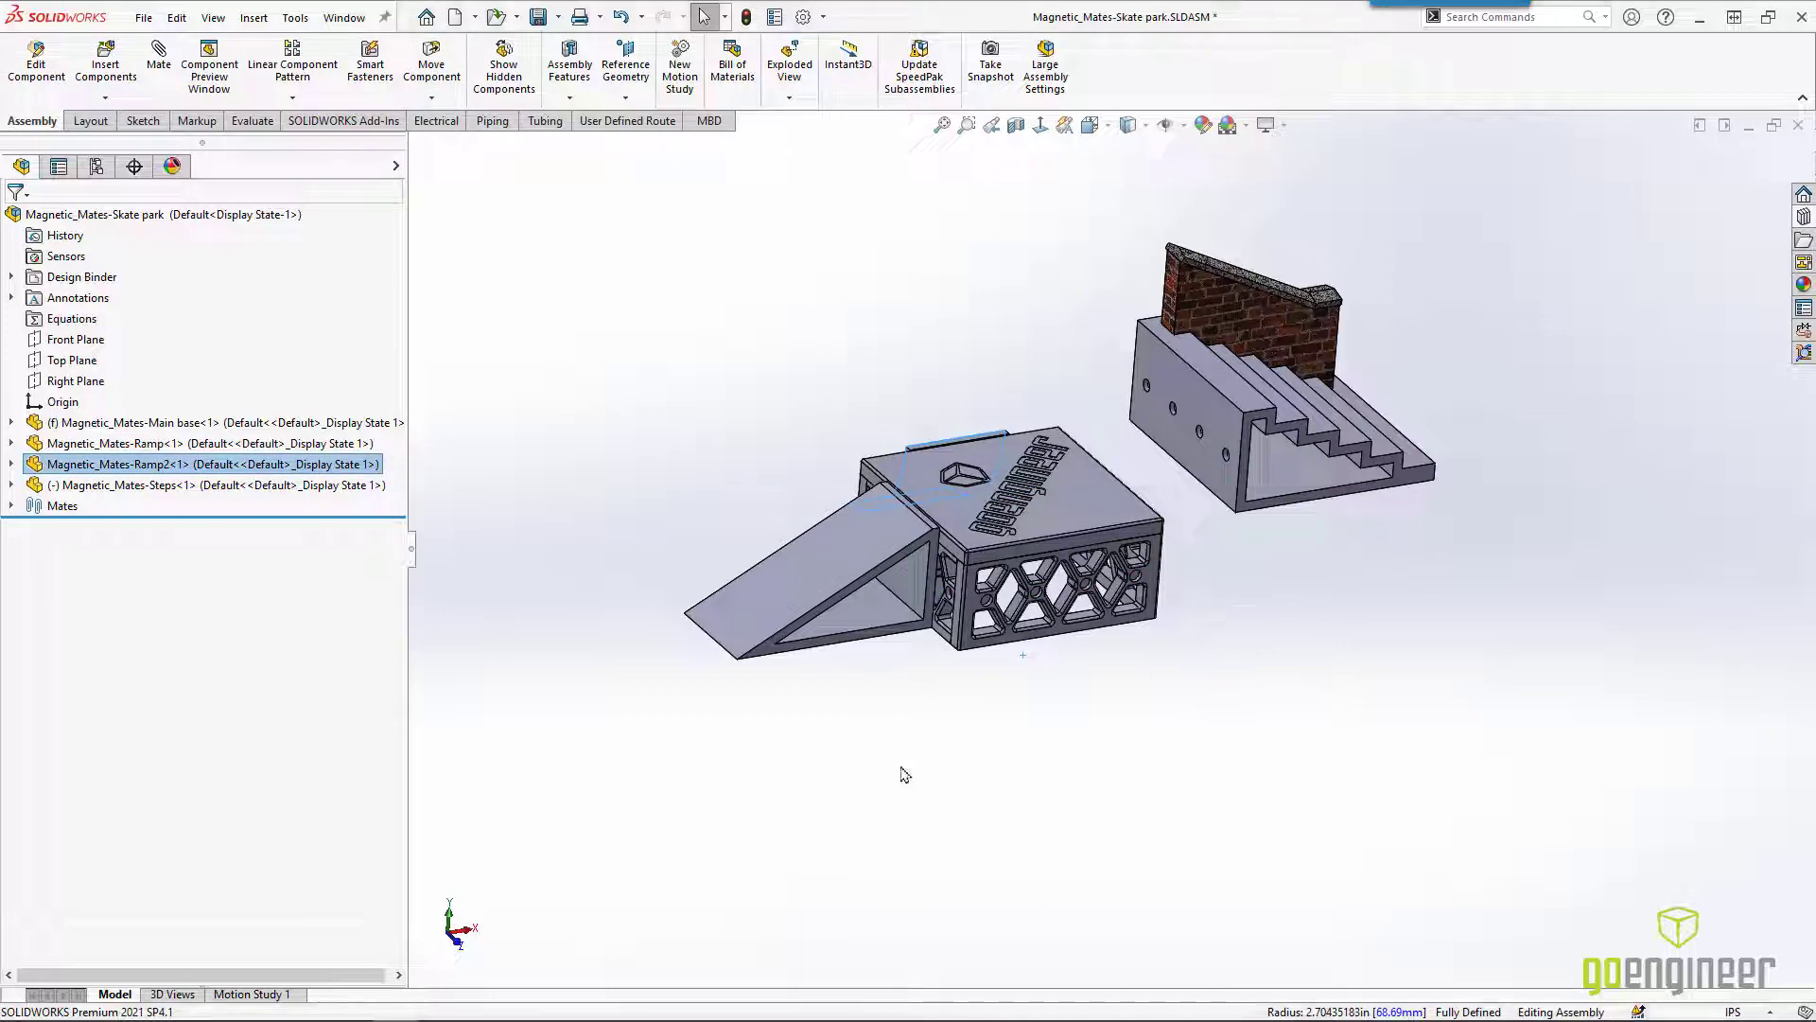
pyautogui.moveTo(900, 770); pyautogui.dragTo(871, 747, button='middle')
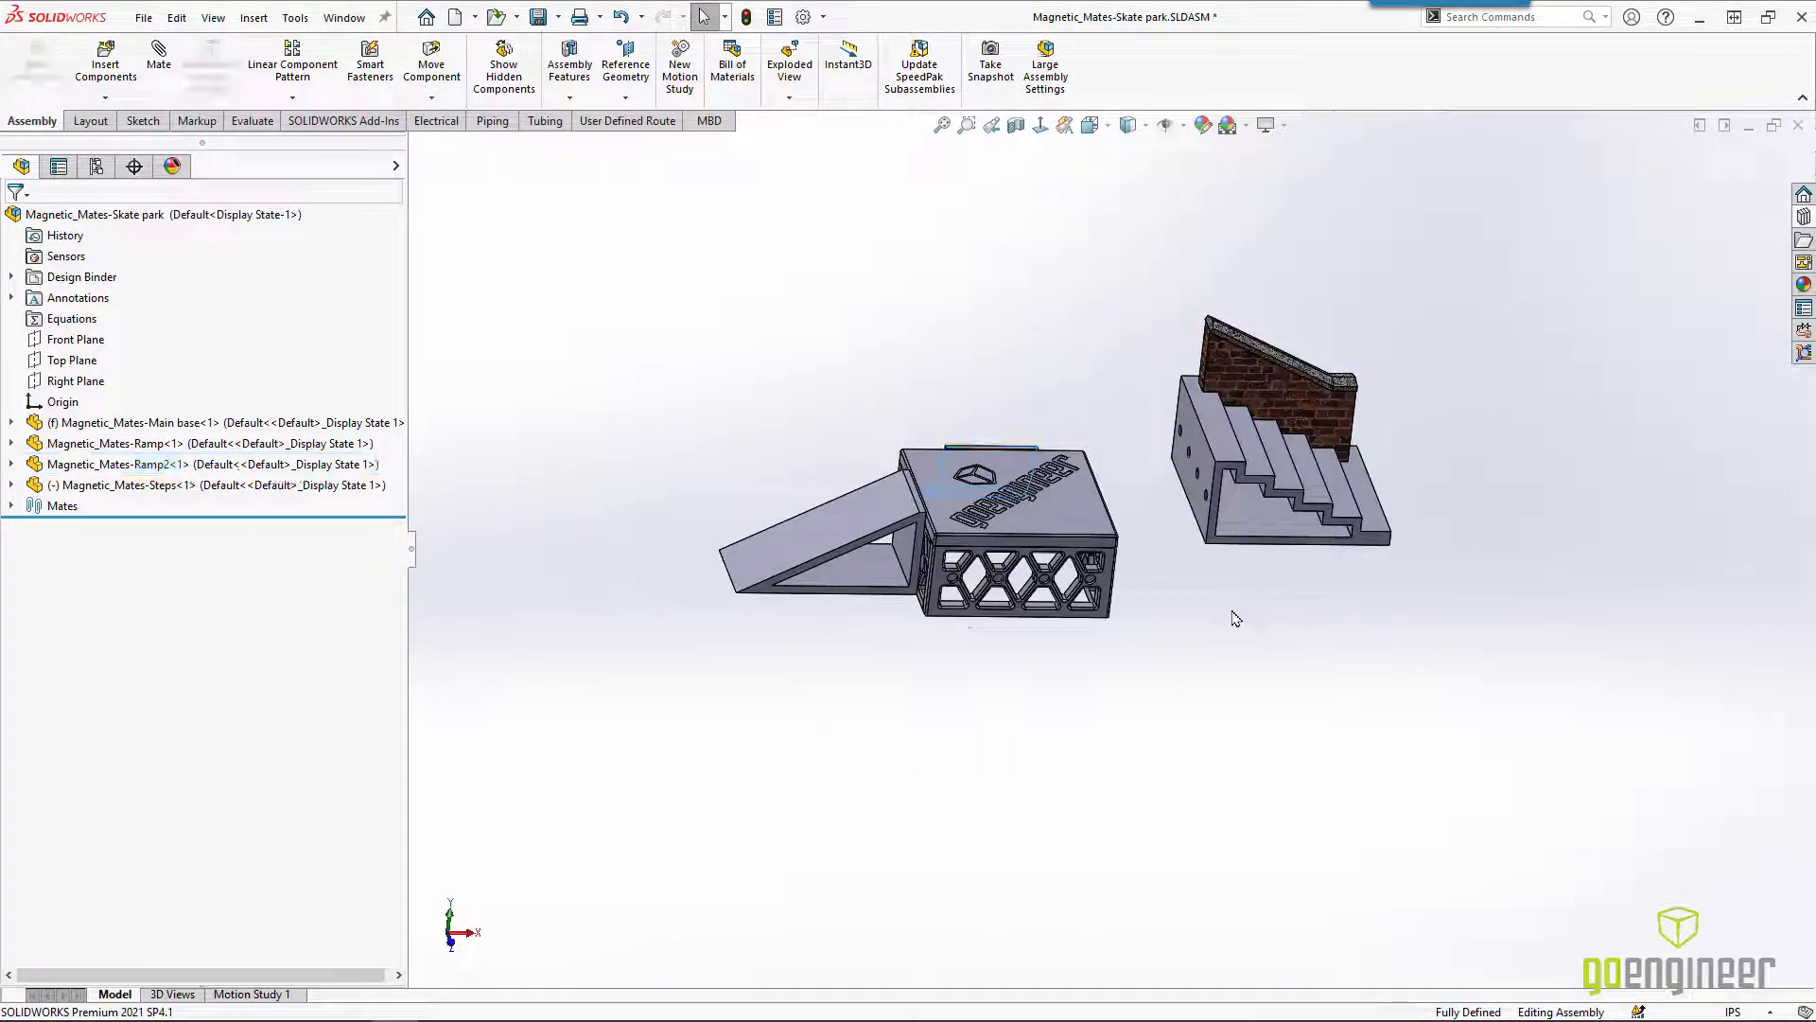
# - Open the selected steps component as the Magnetic_Mates-Steps part in its own window
pyautogui.click(1252, 515)
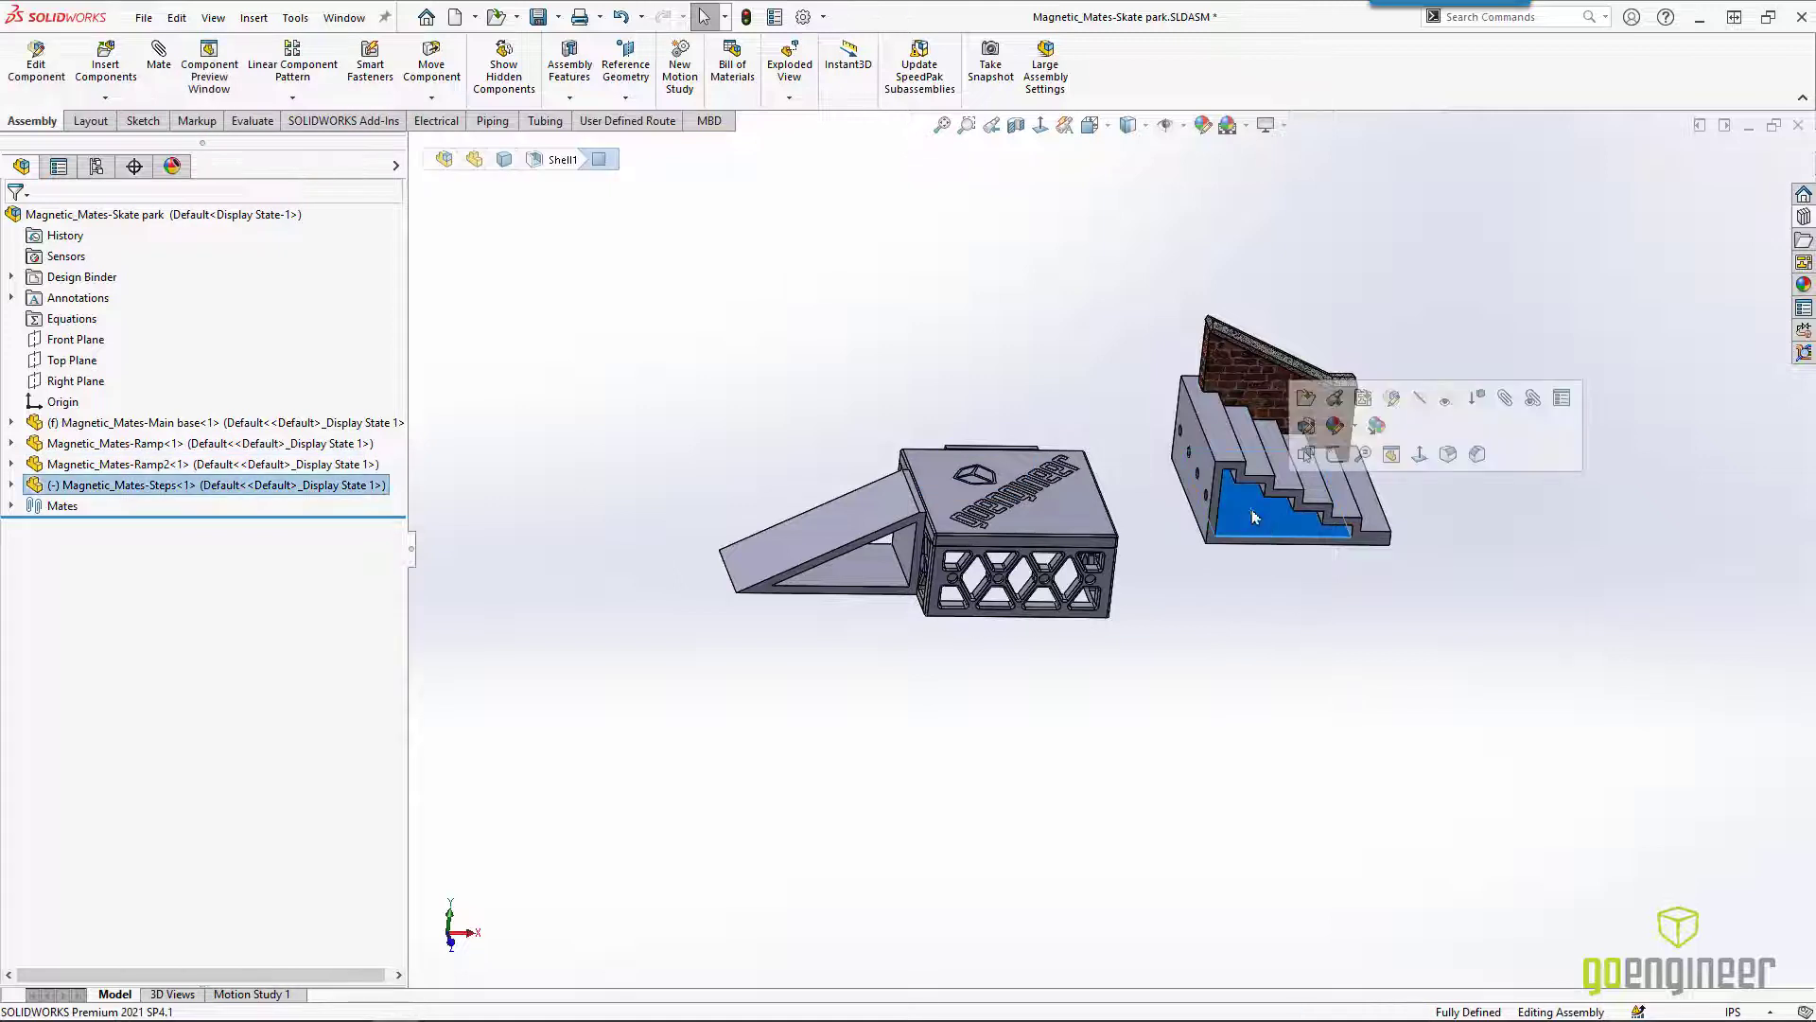
pyautogui.click(1307, 398)
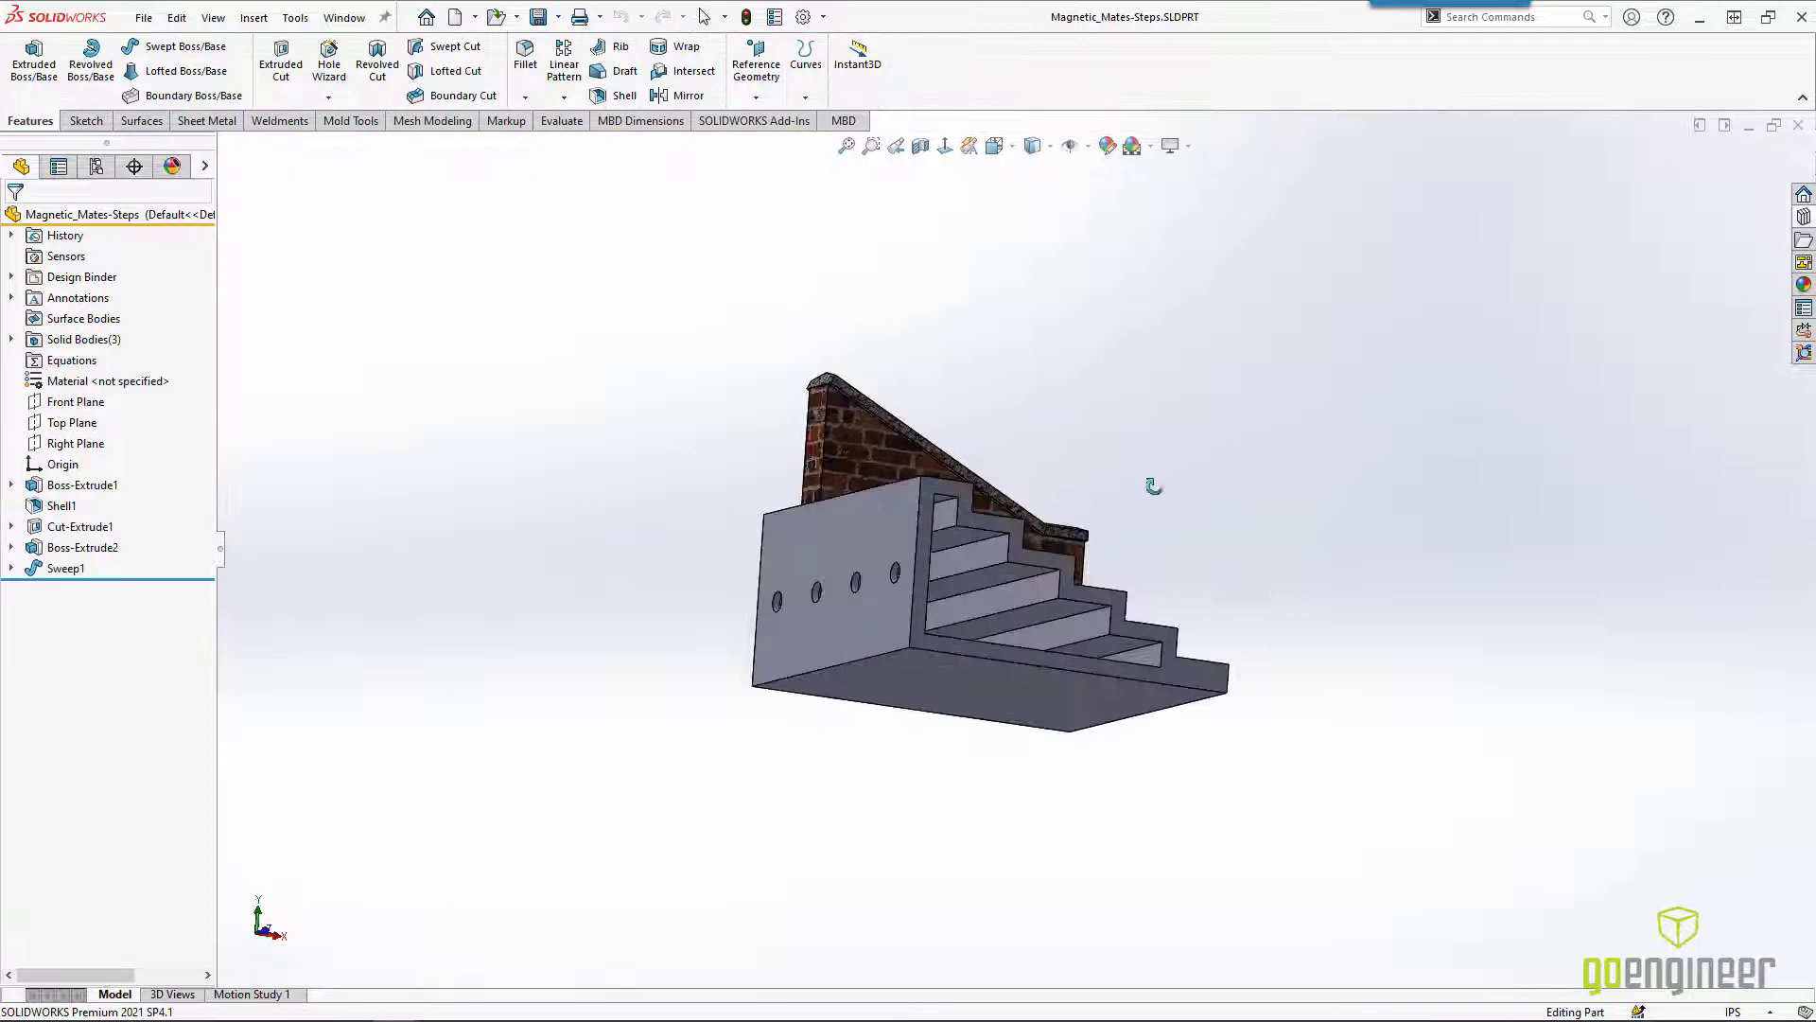
pyautogui.moveTo(1153, 486); pyautogui.dragTo(1136, 615, button='middle')
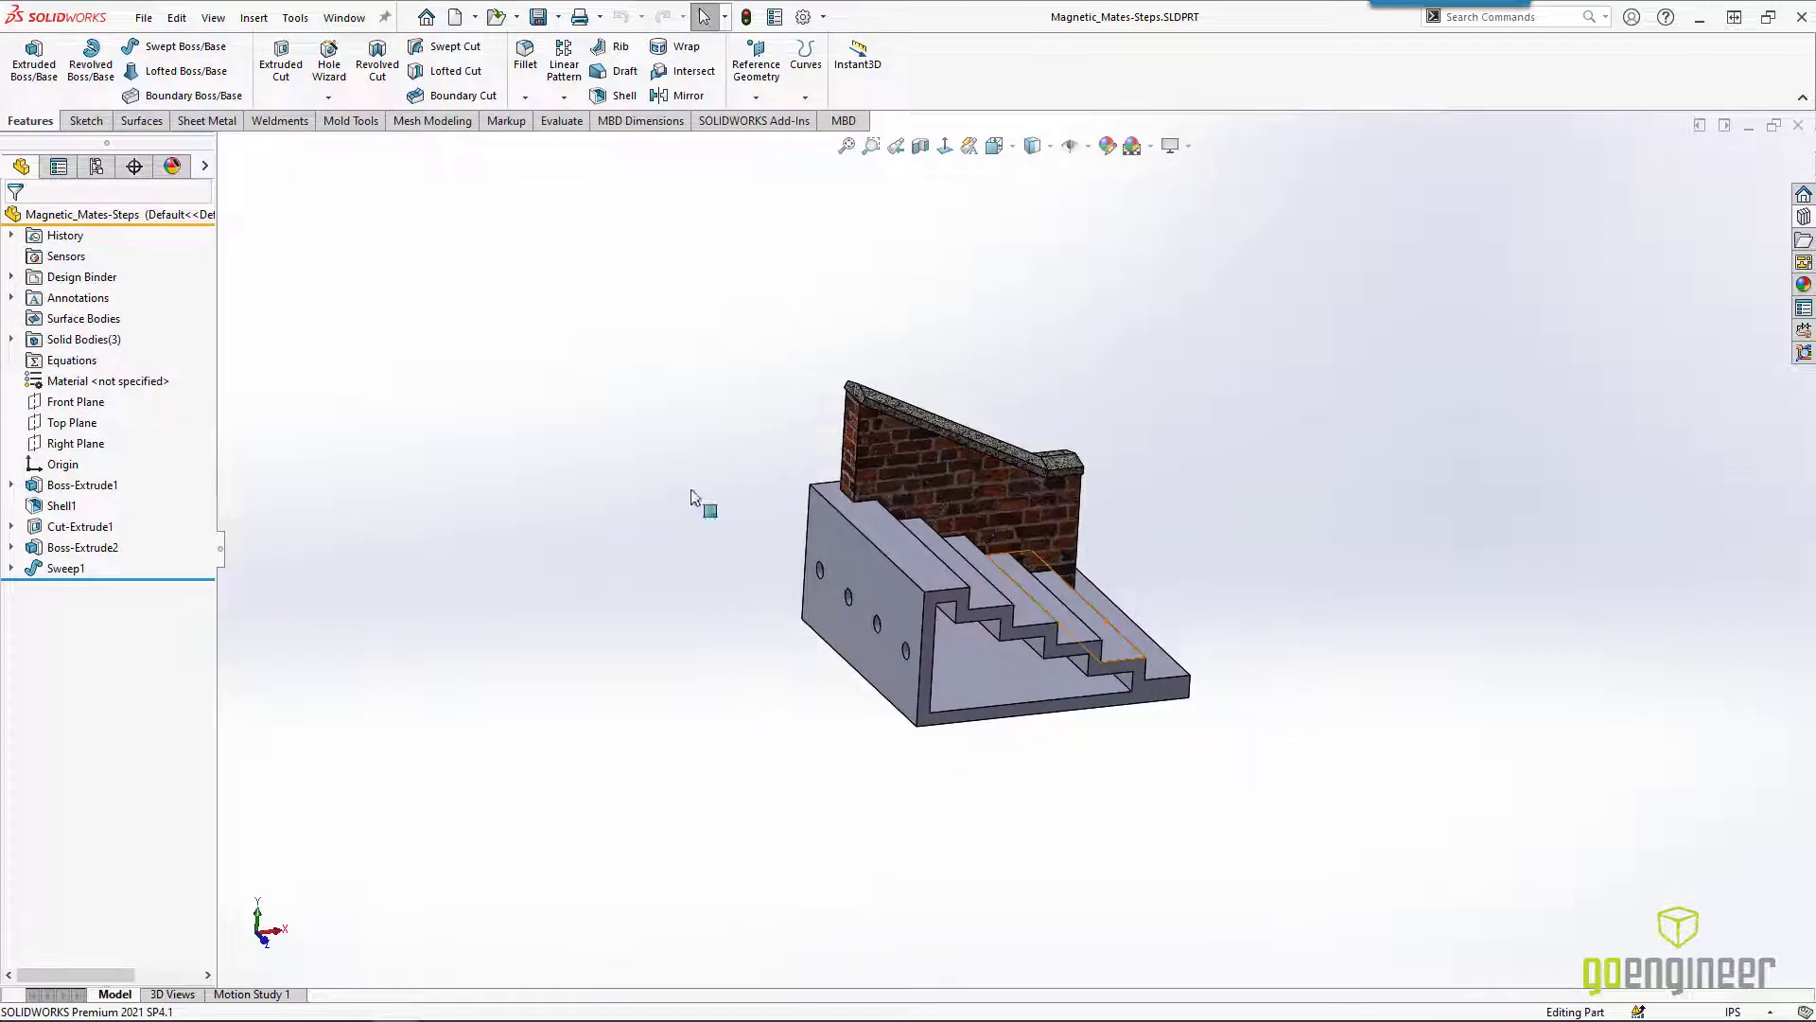
pyautogui.scroll(-2, 762, 593)
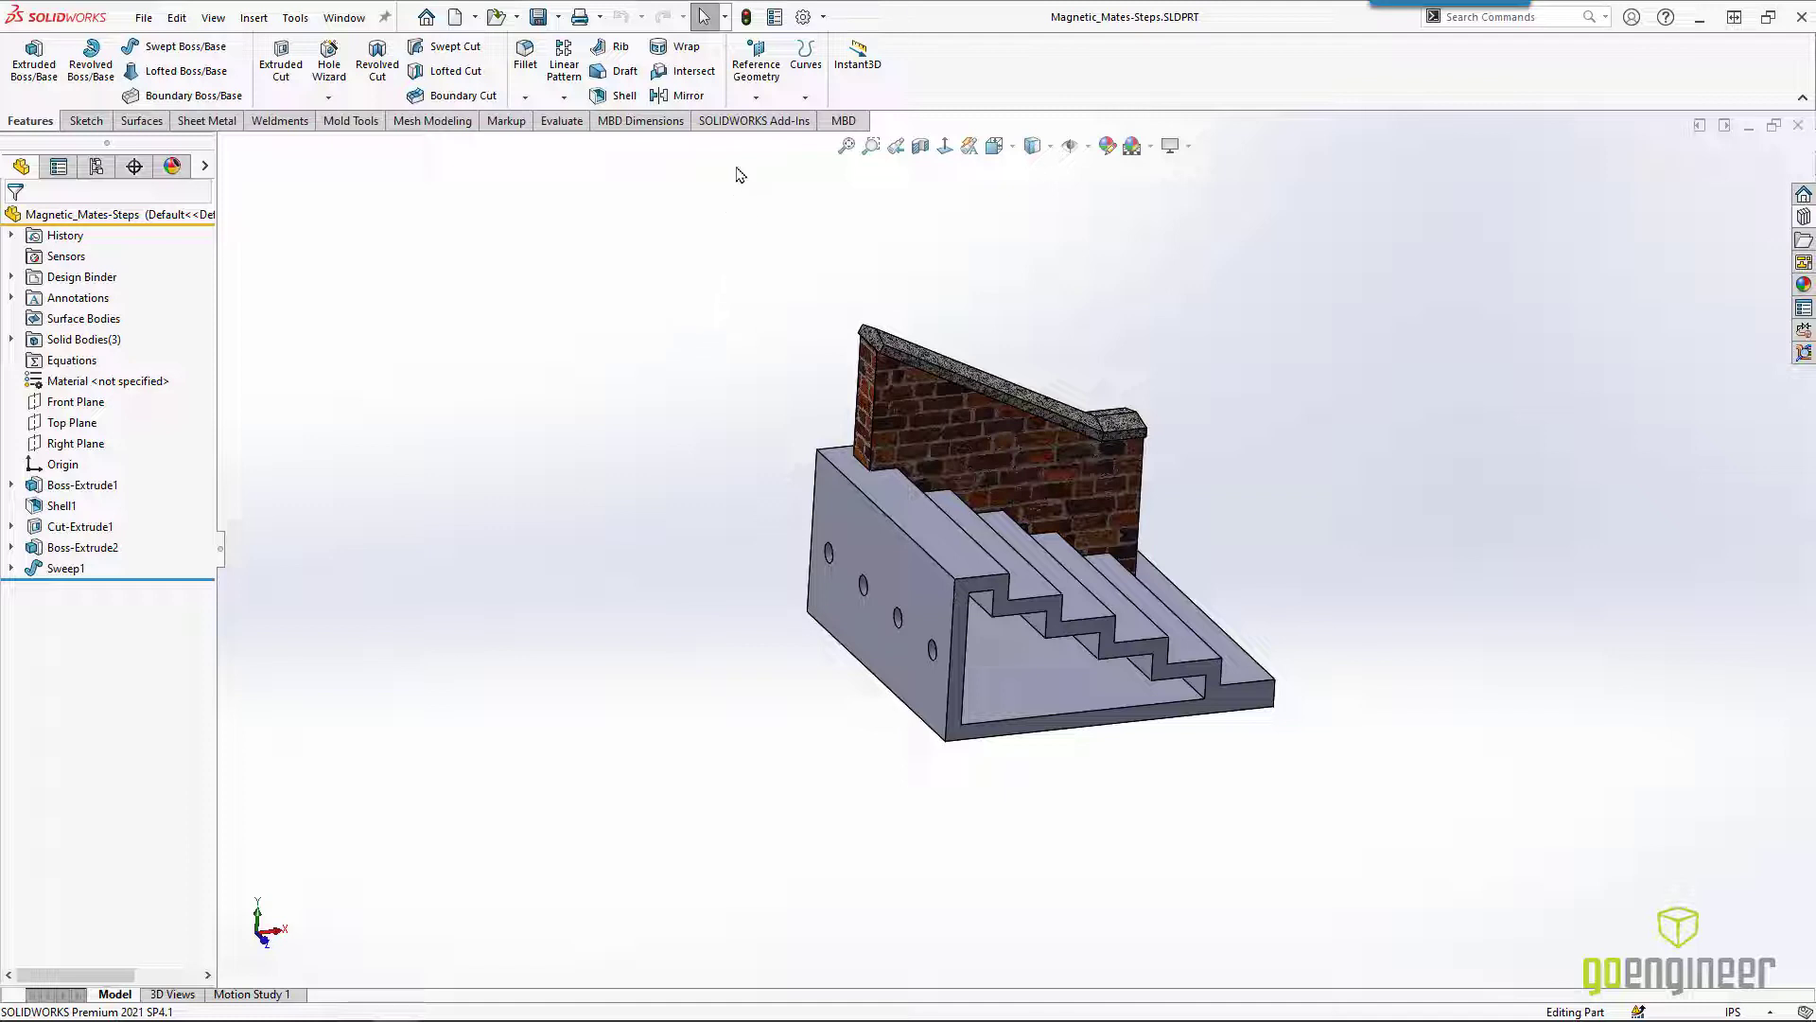
pyautogui.click(753, 99)
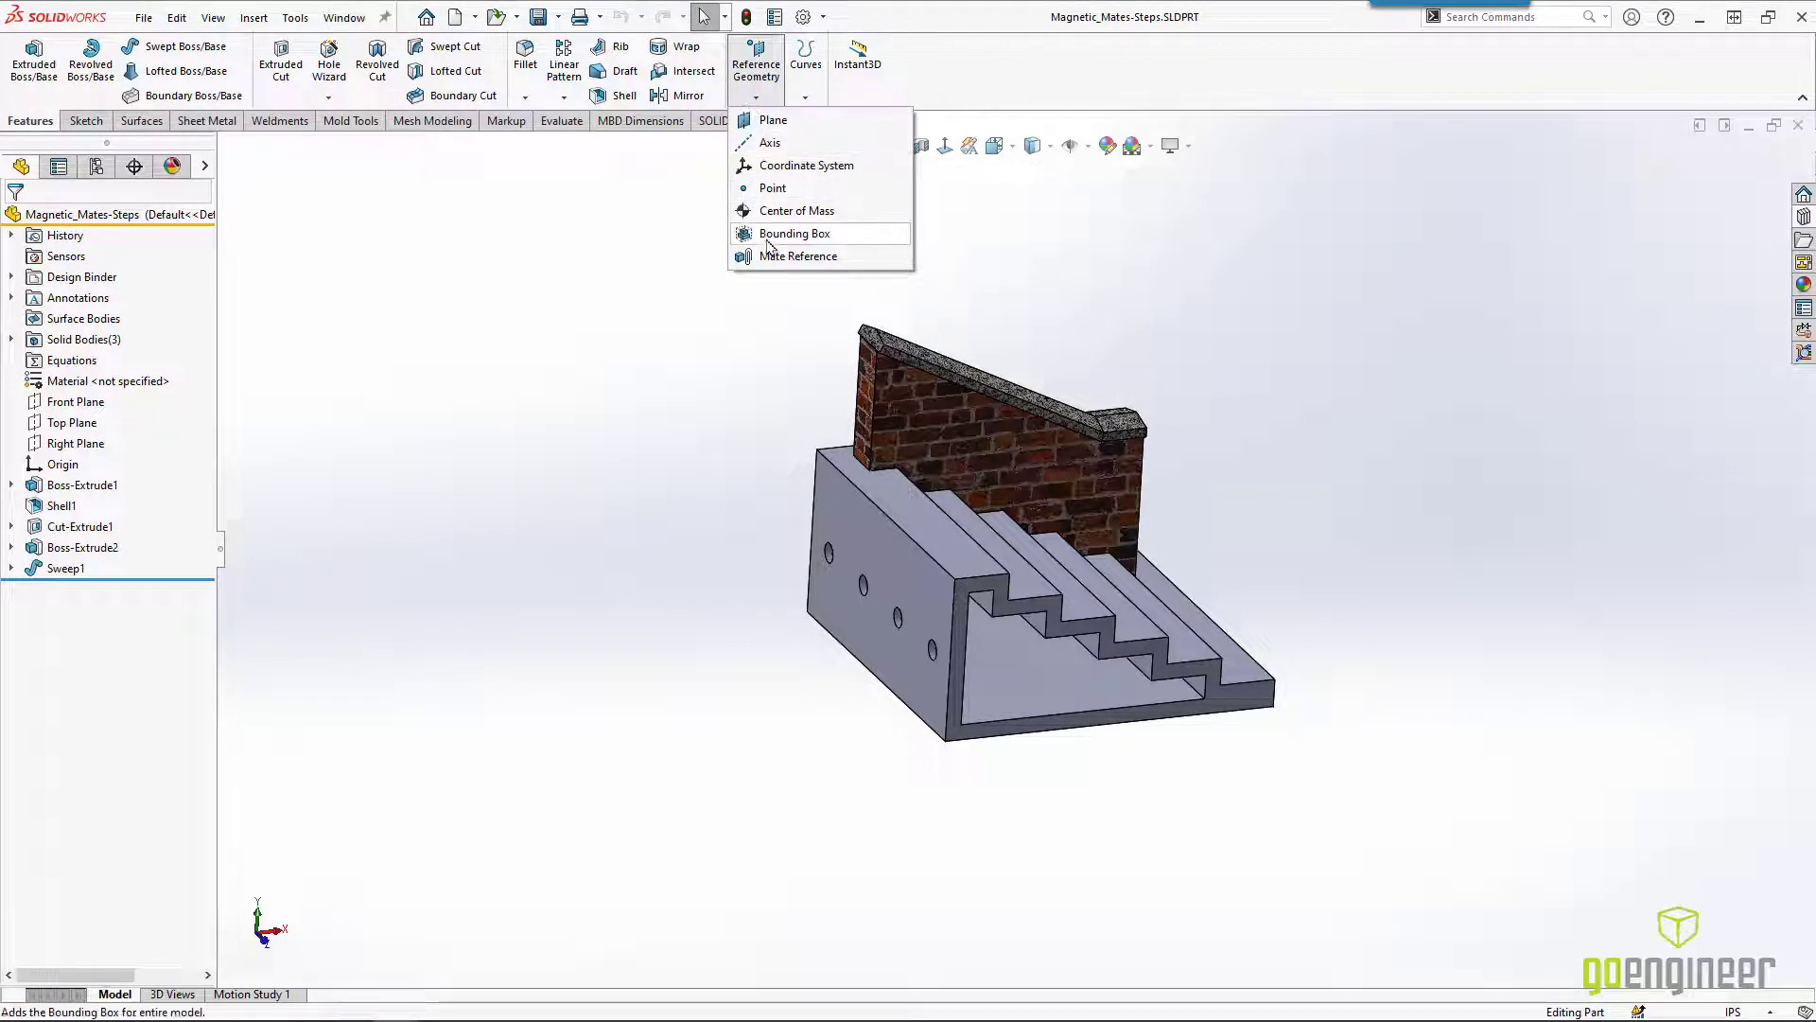
pyautogui.click(633, 265)
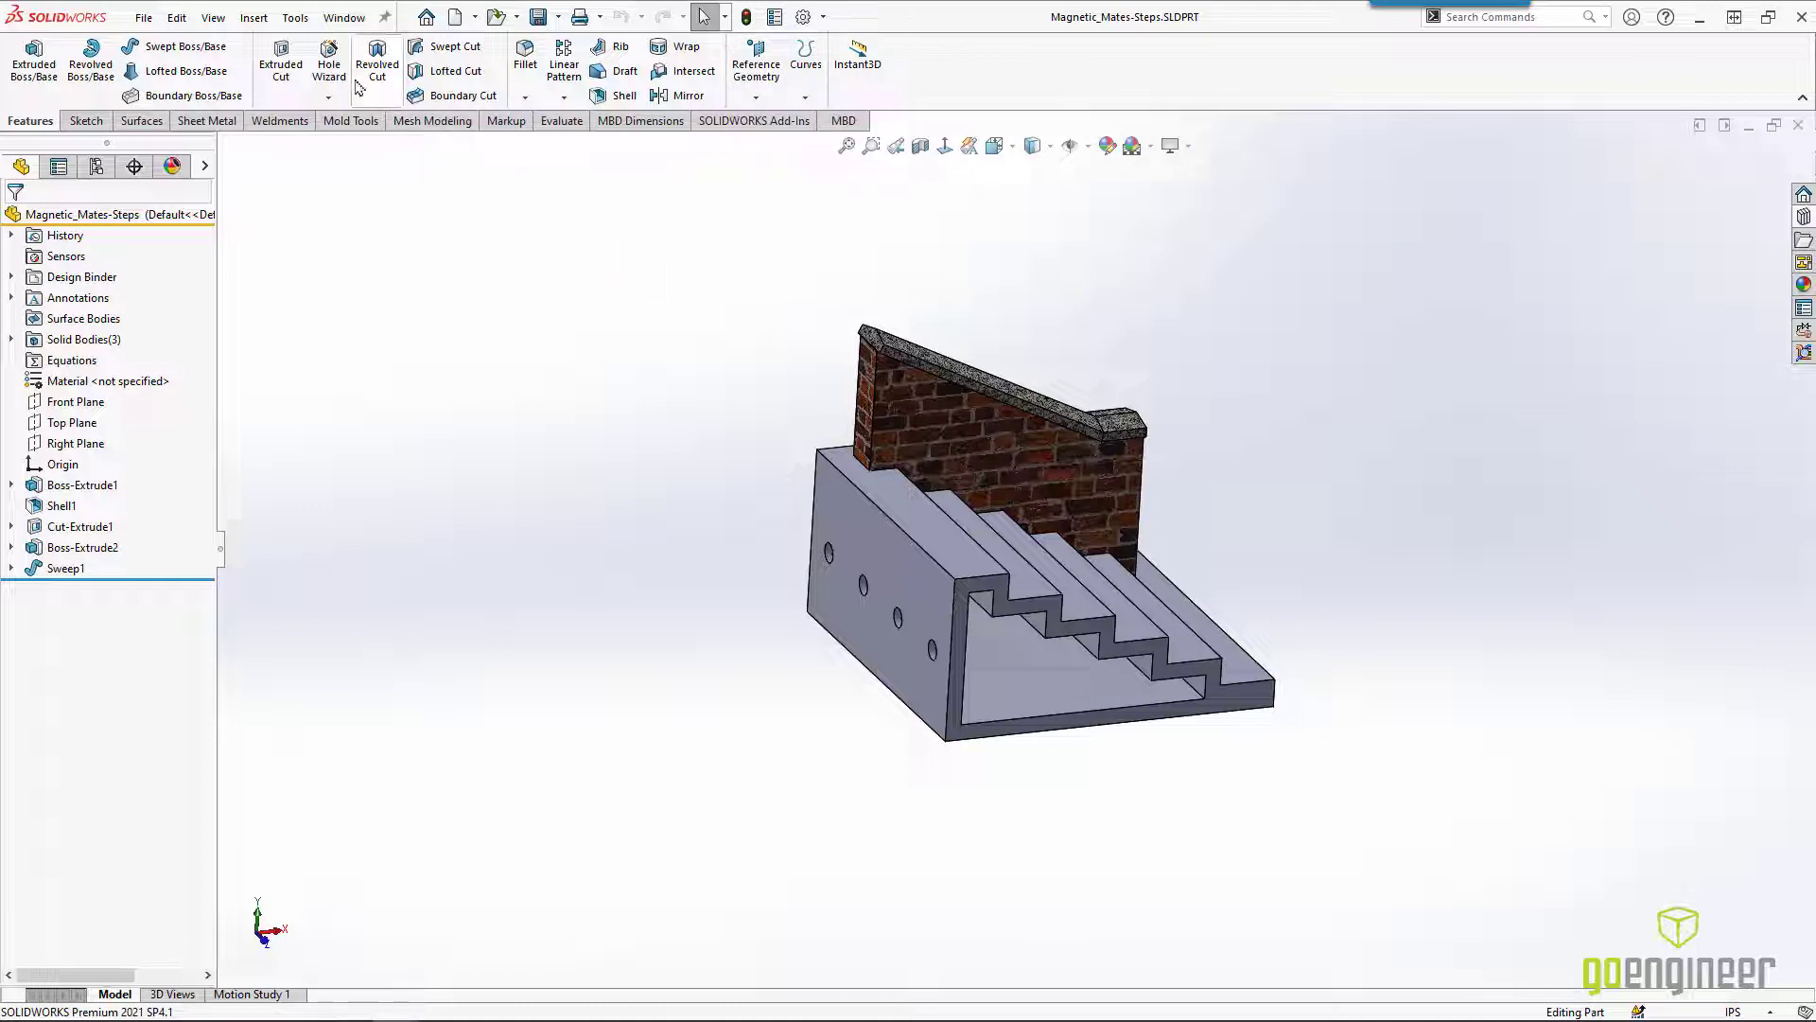
pyautogui.click(295, 19)
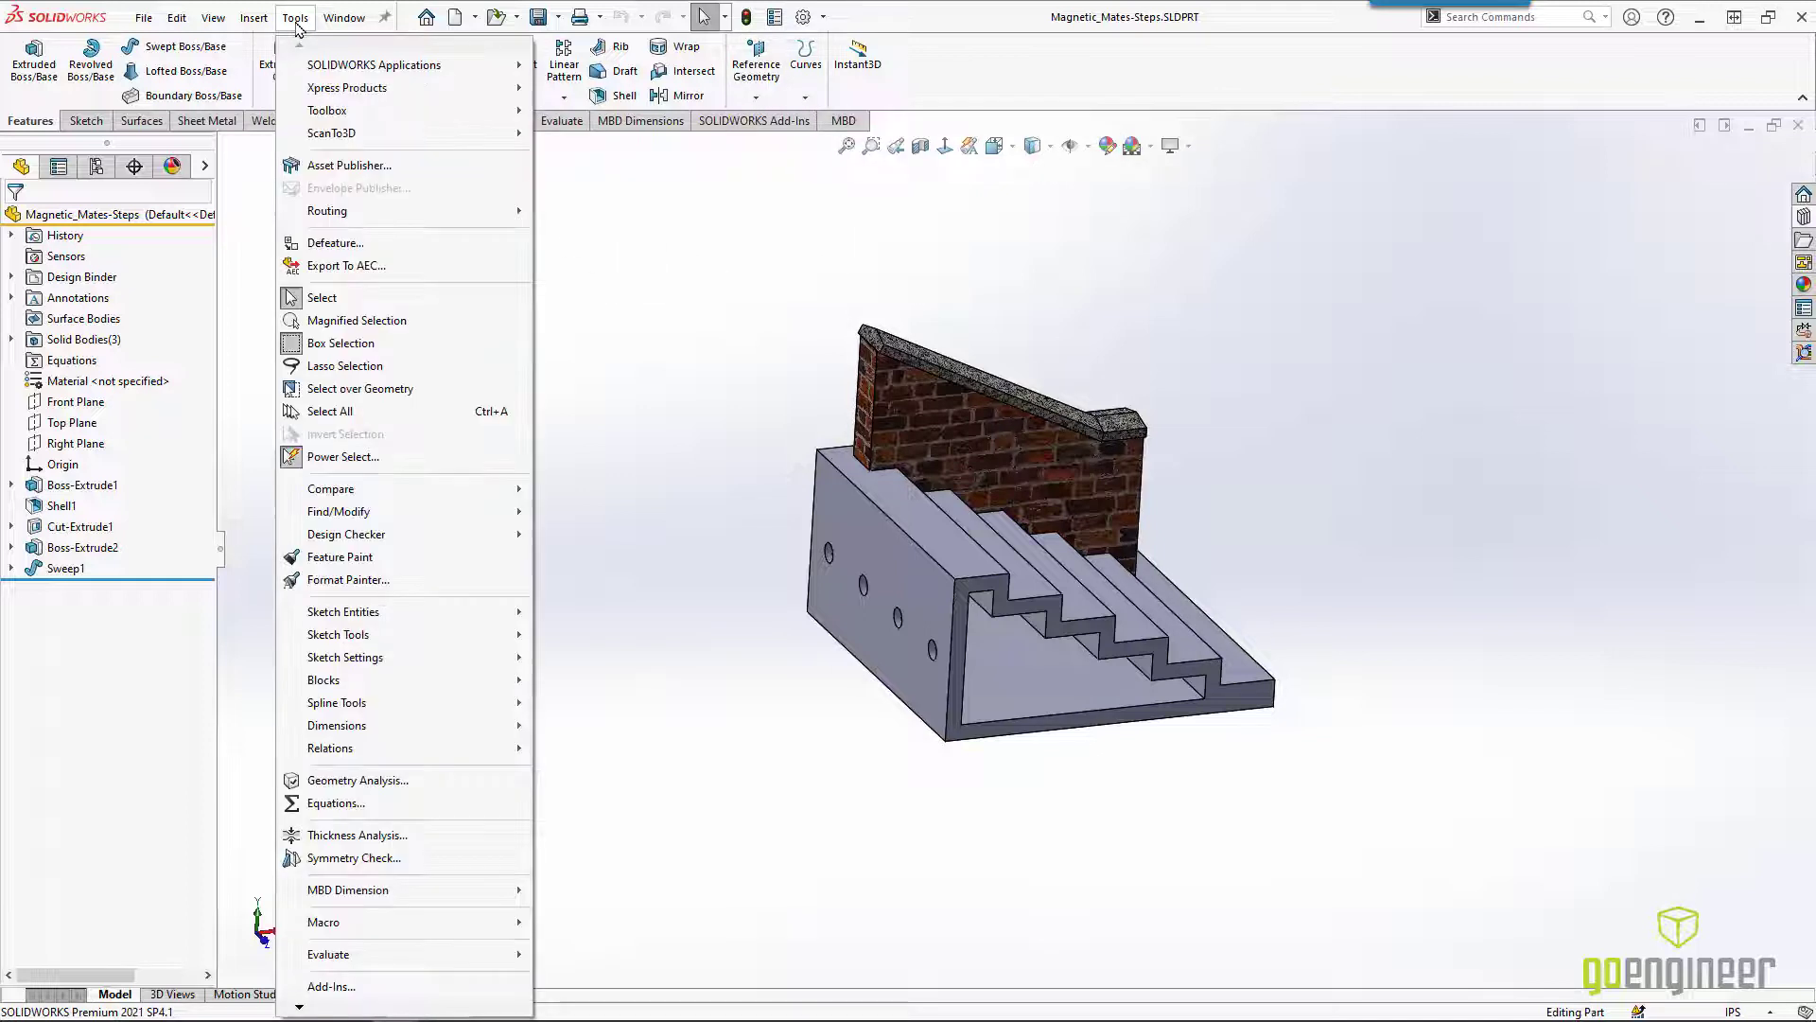
# - Start Asset Publisher and set the steps' bottom face as the ground plane
pyautogui.click(346, 167)
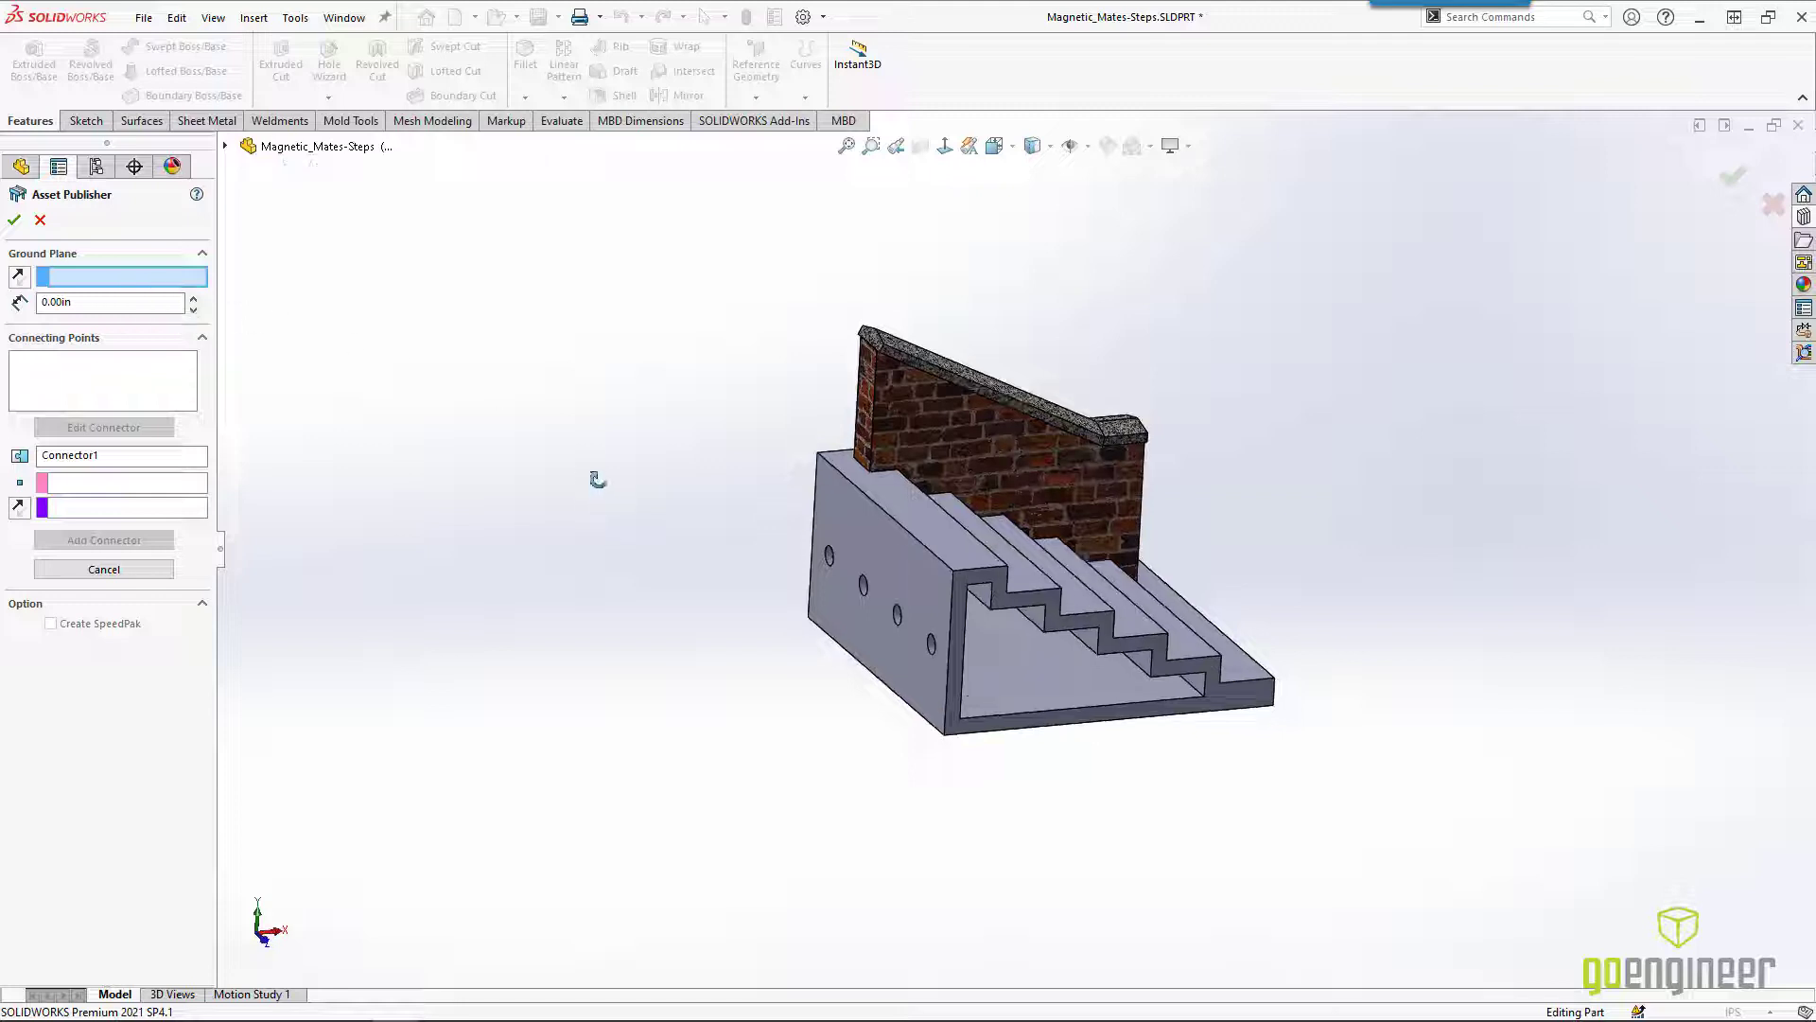
pyautogui.moveTo(596, 479); pyautogui.dragTo(588, 312, button='middle')
pyautogui.click(944, 652)
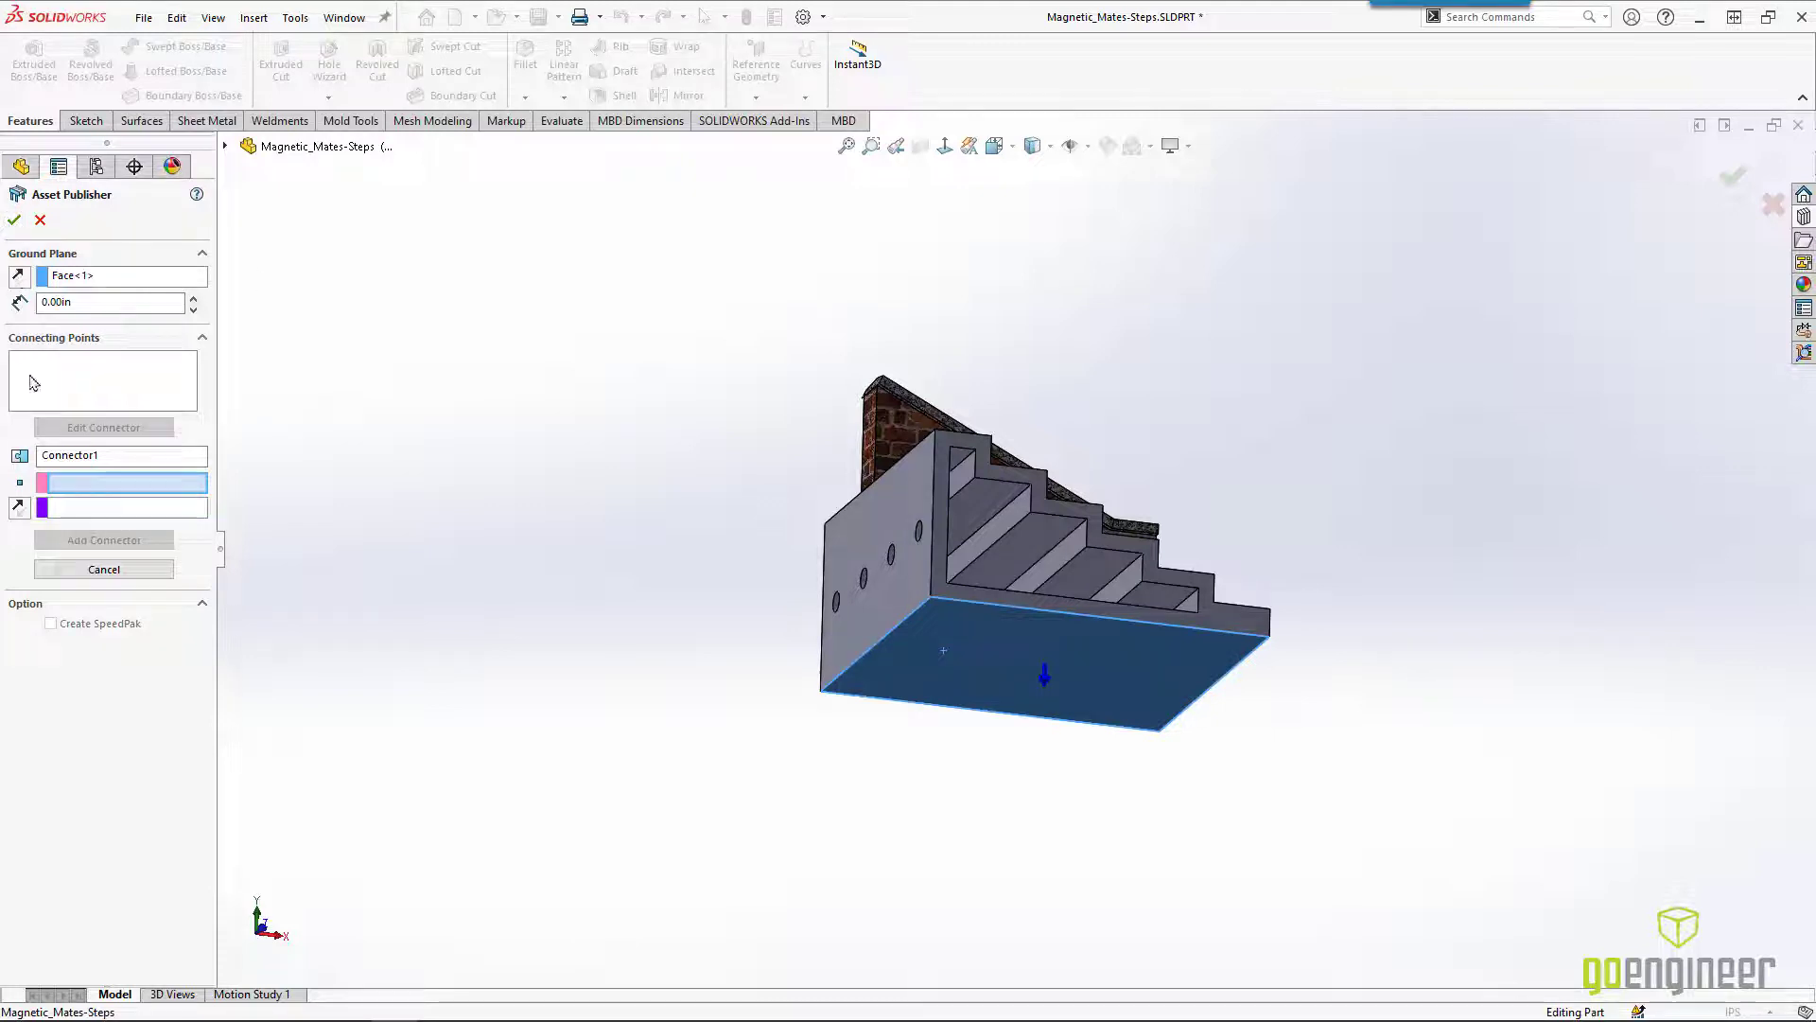
pyautogui.hotkey('ctrl', '7')
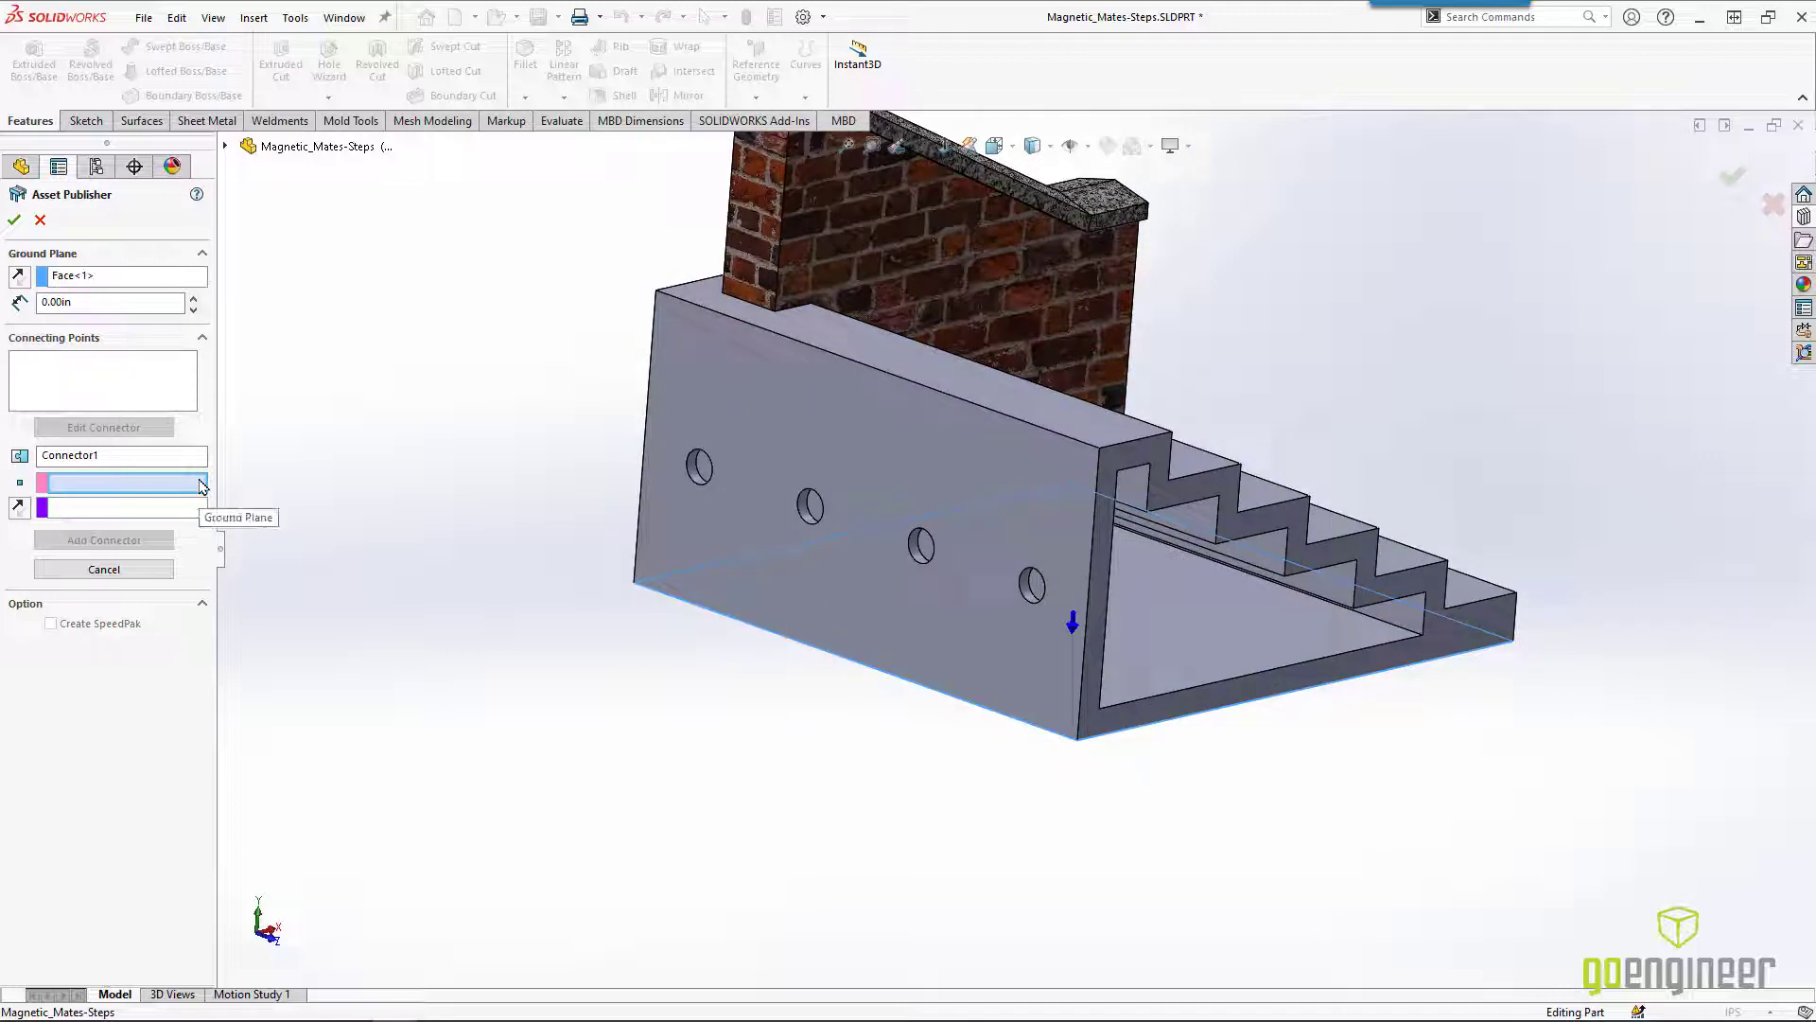
# - Add Connector1 and Connector2 at the first two hole edges, directed by the front face
pyautogui.click(695, 482)
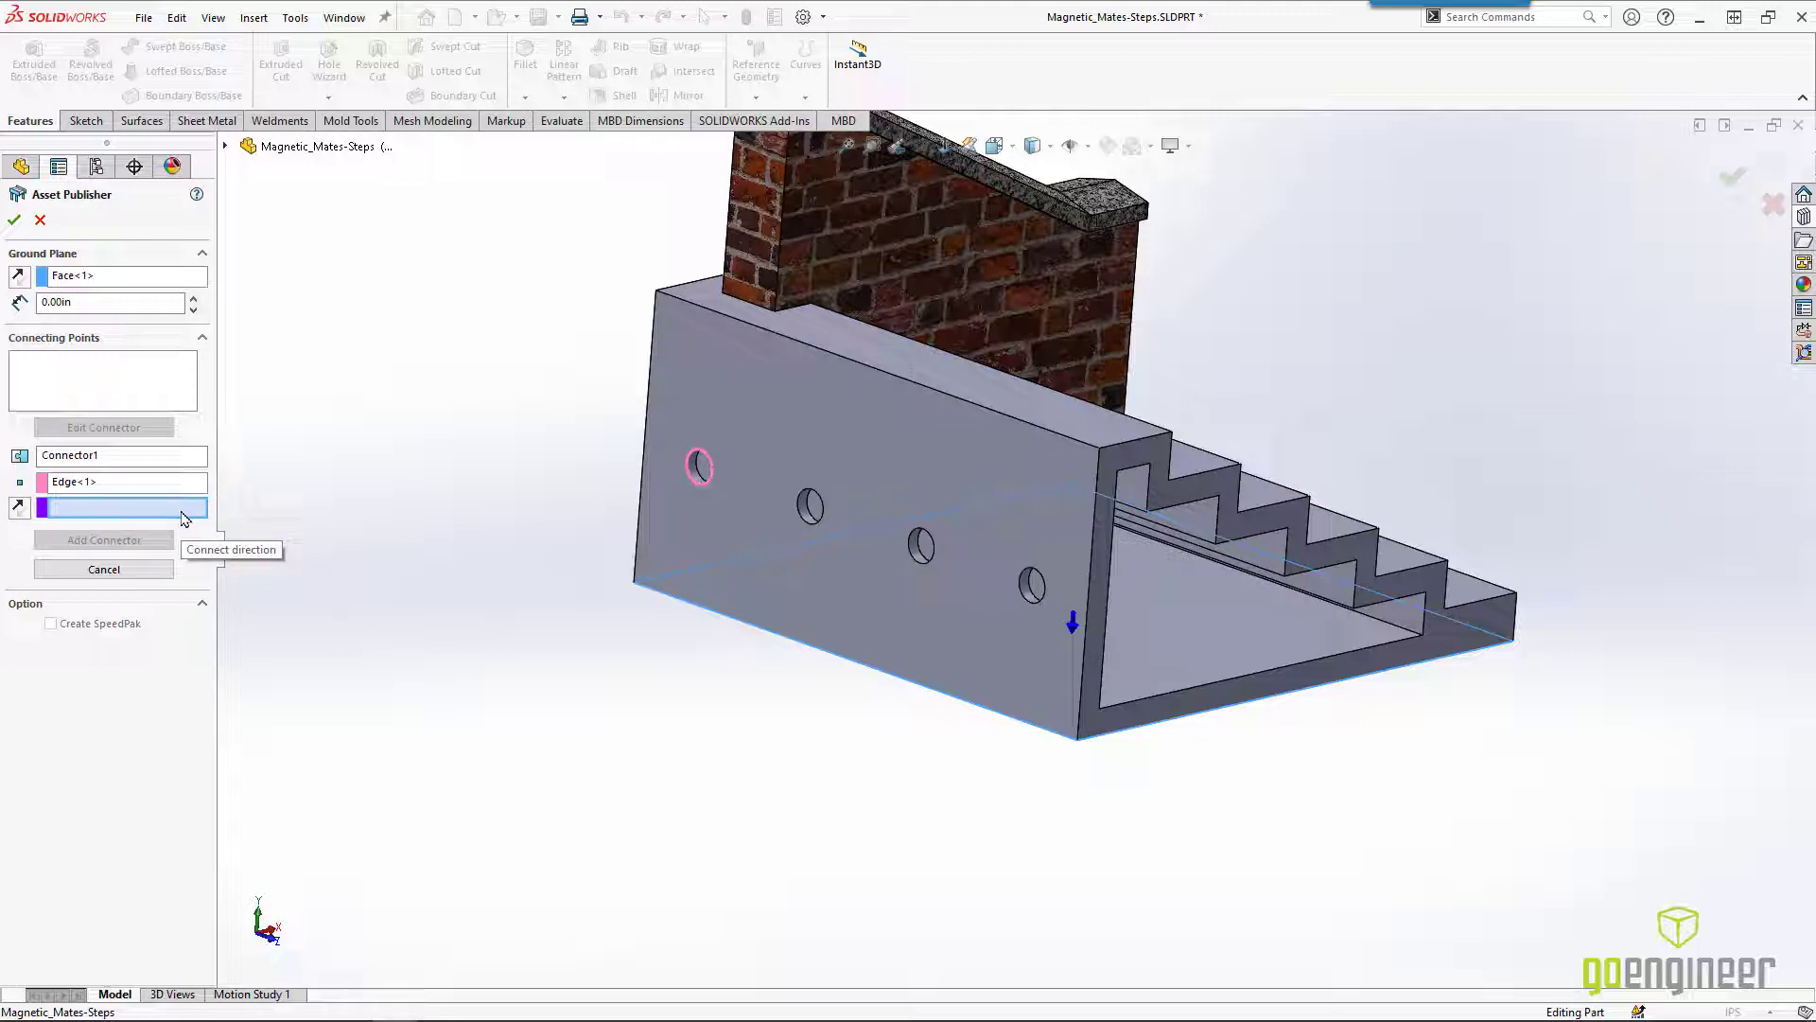
pyautogui.click(661, 532)
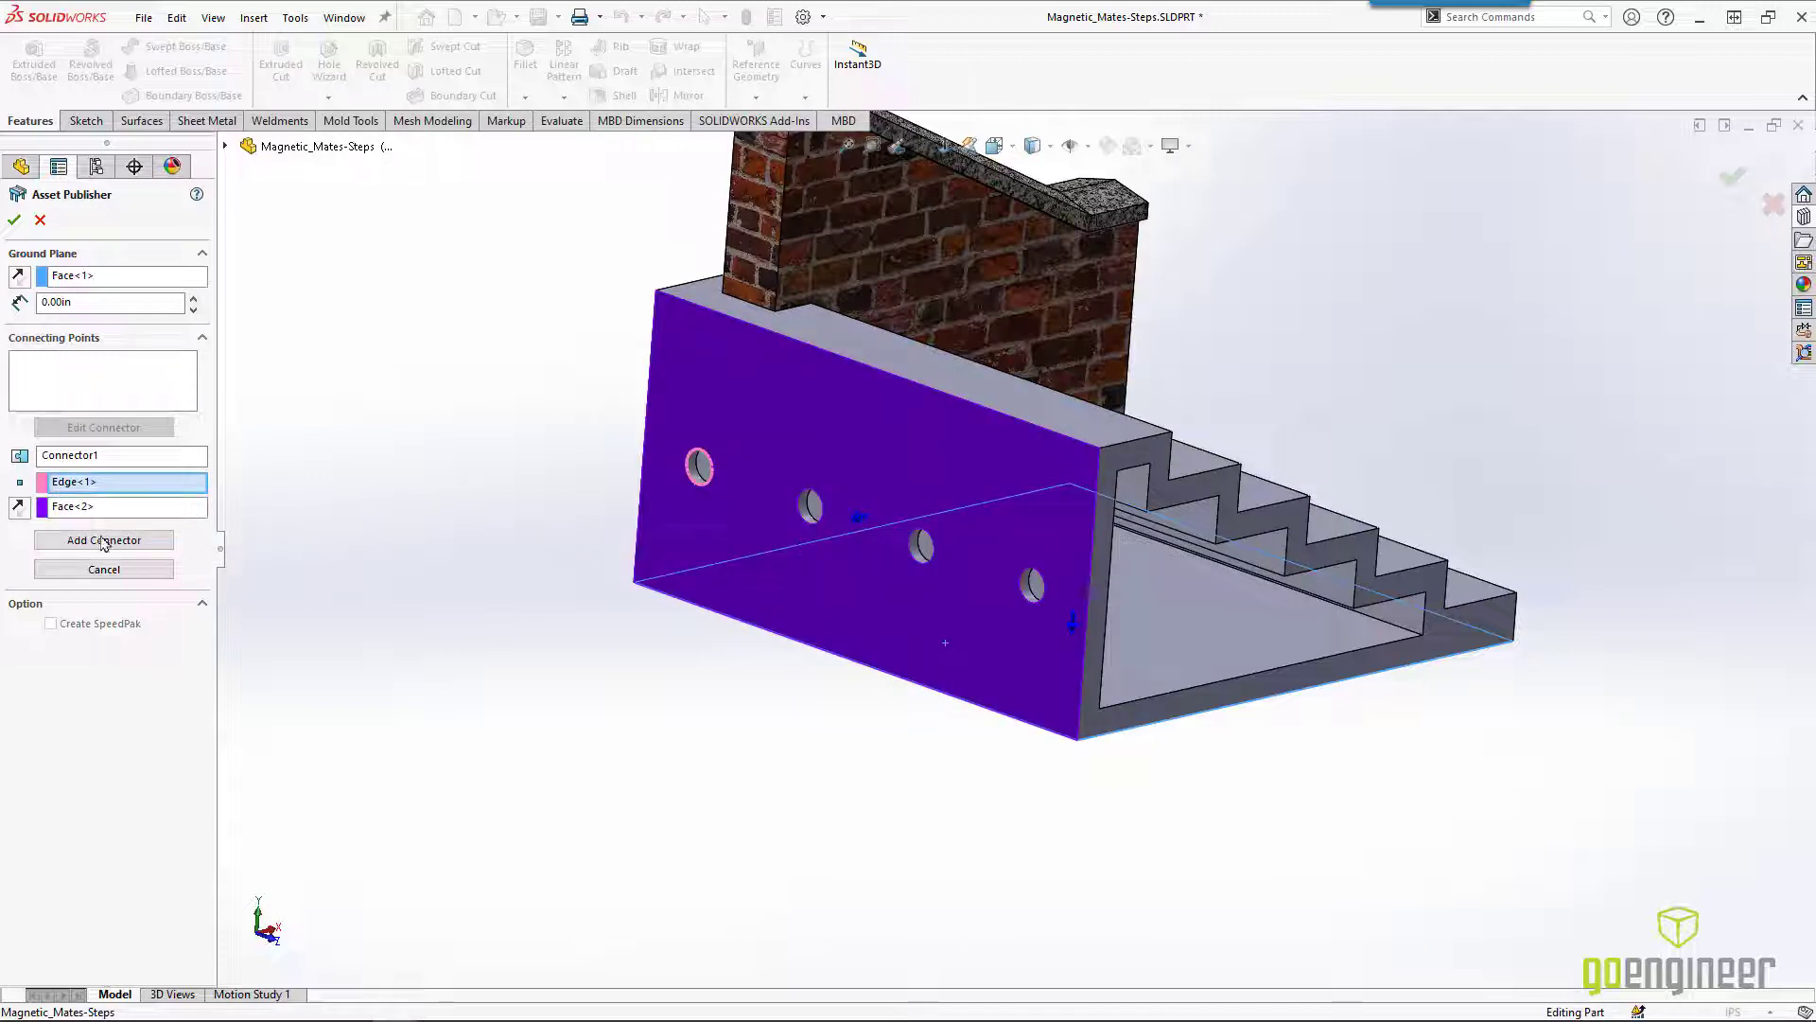
pyautogui.click(102, 540)
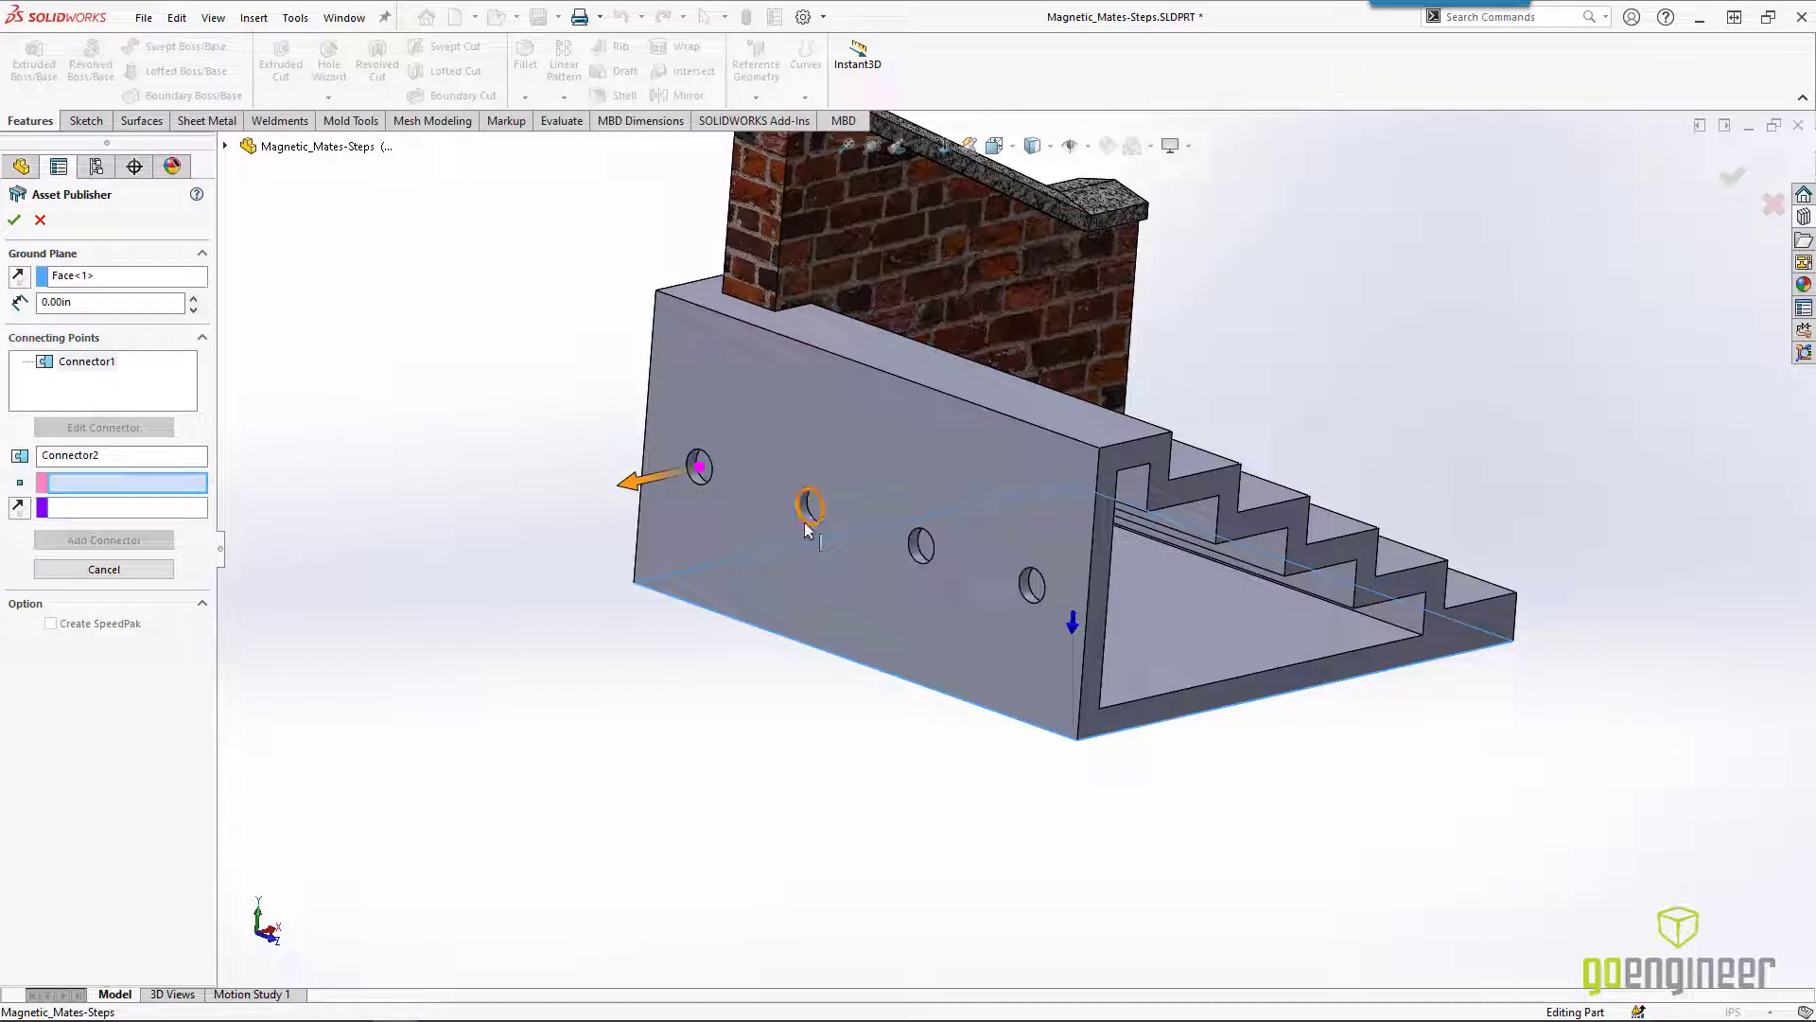
pyautogui.click(804, 508)
pyautogui.click(769, 530)
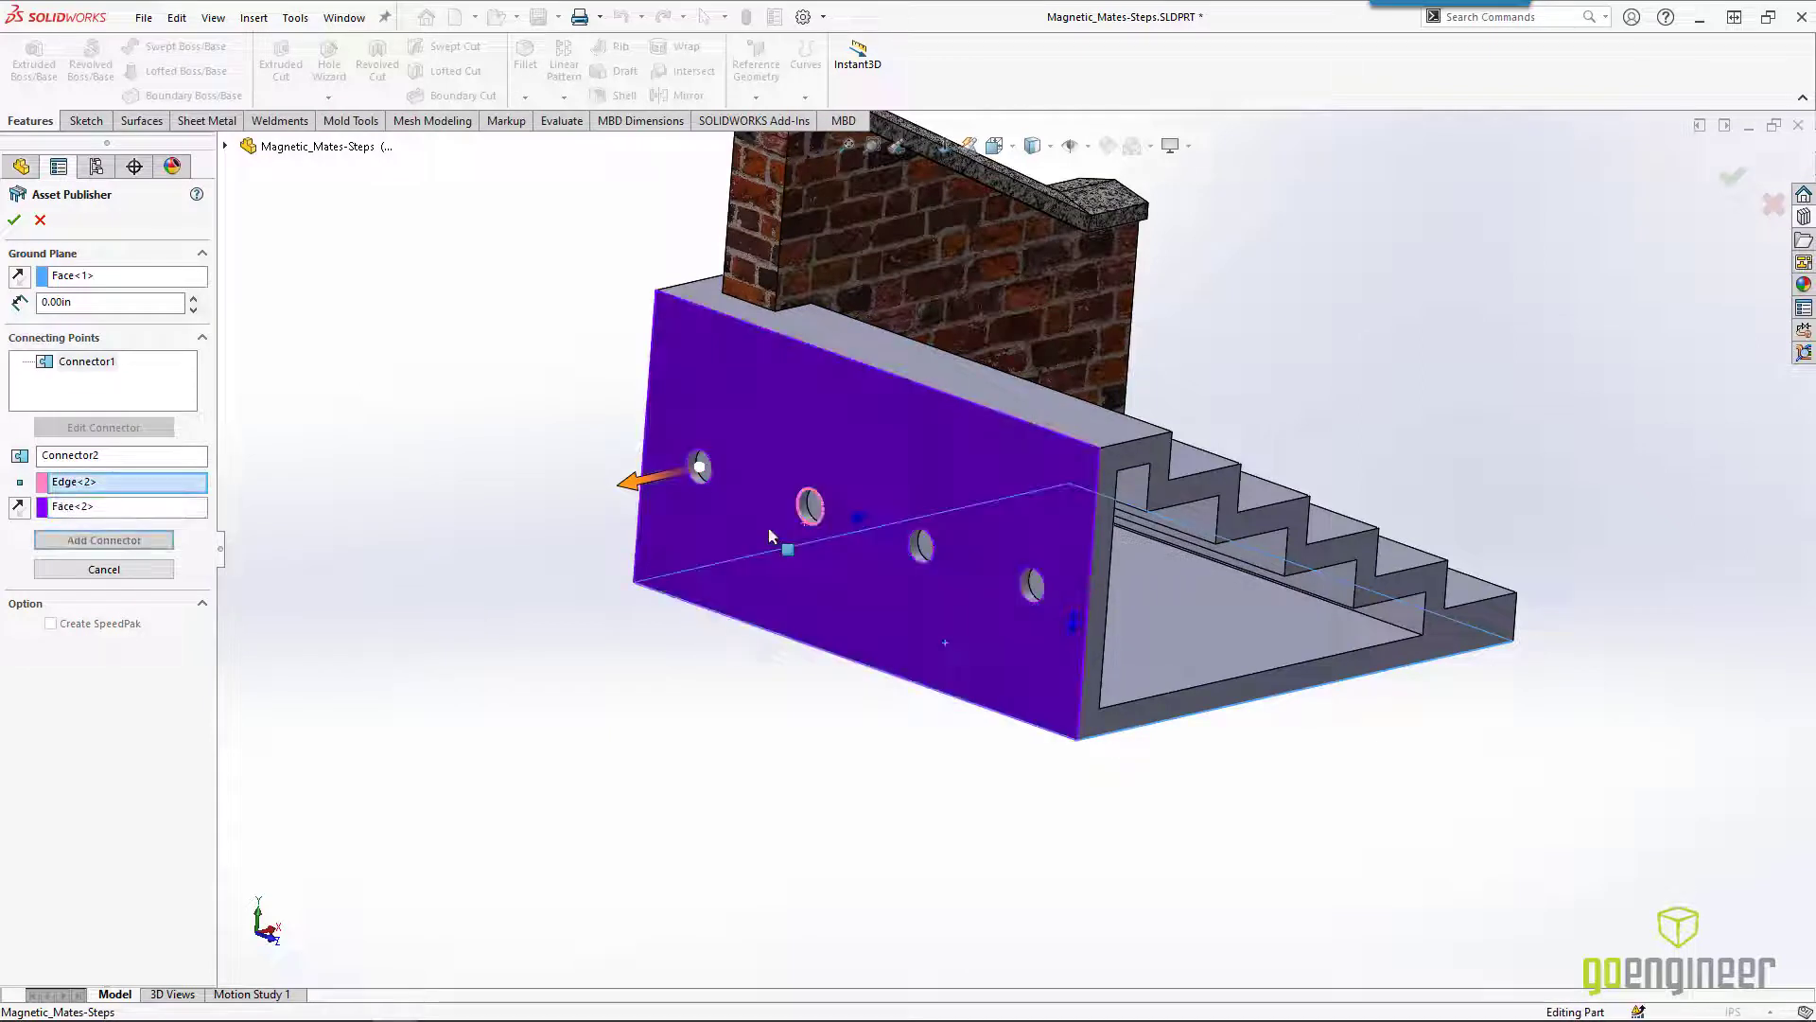
pyautogui.click(71, 541)
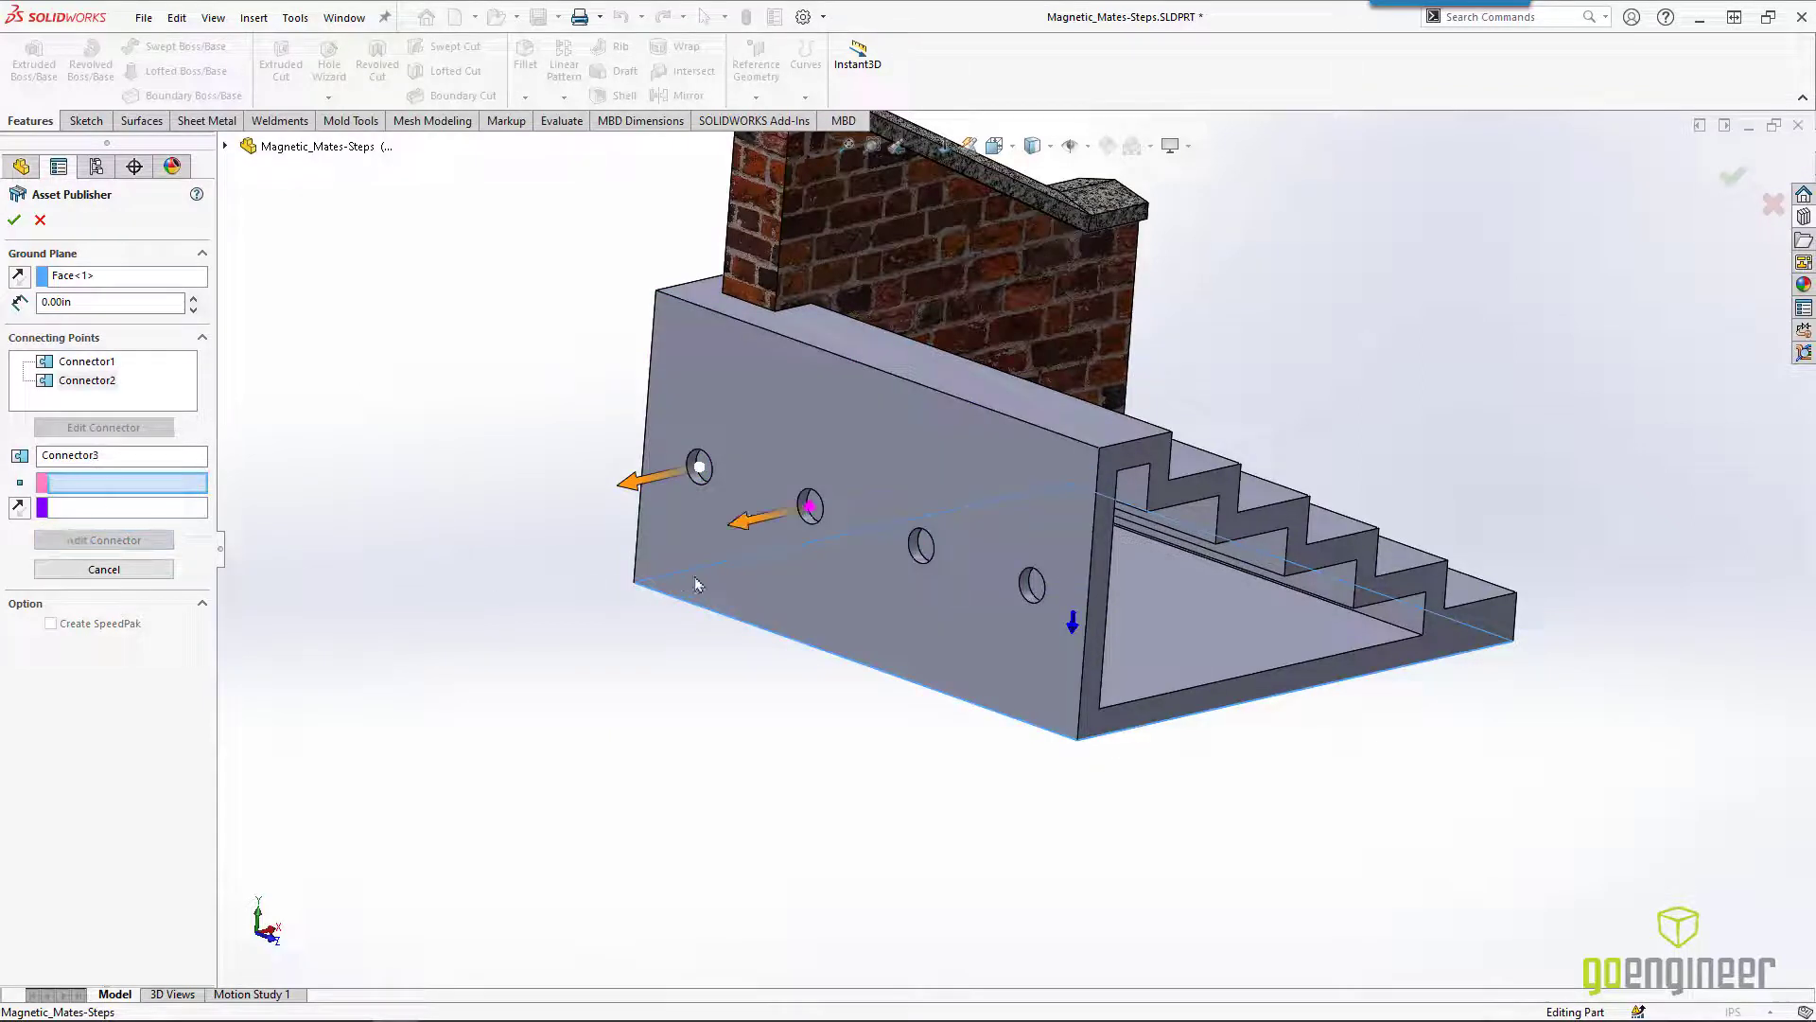
# - Add Connector3 and Connector4 at the third and fourth hole edges, directed by the front face
pyautogui.click(914, 559)
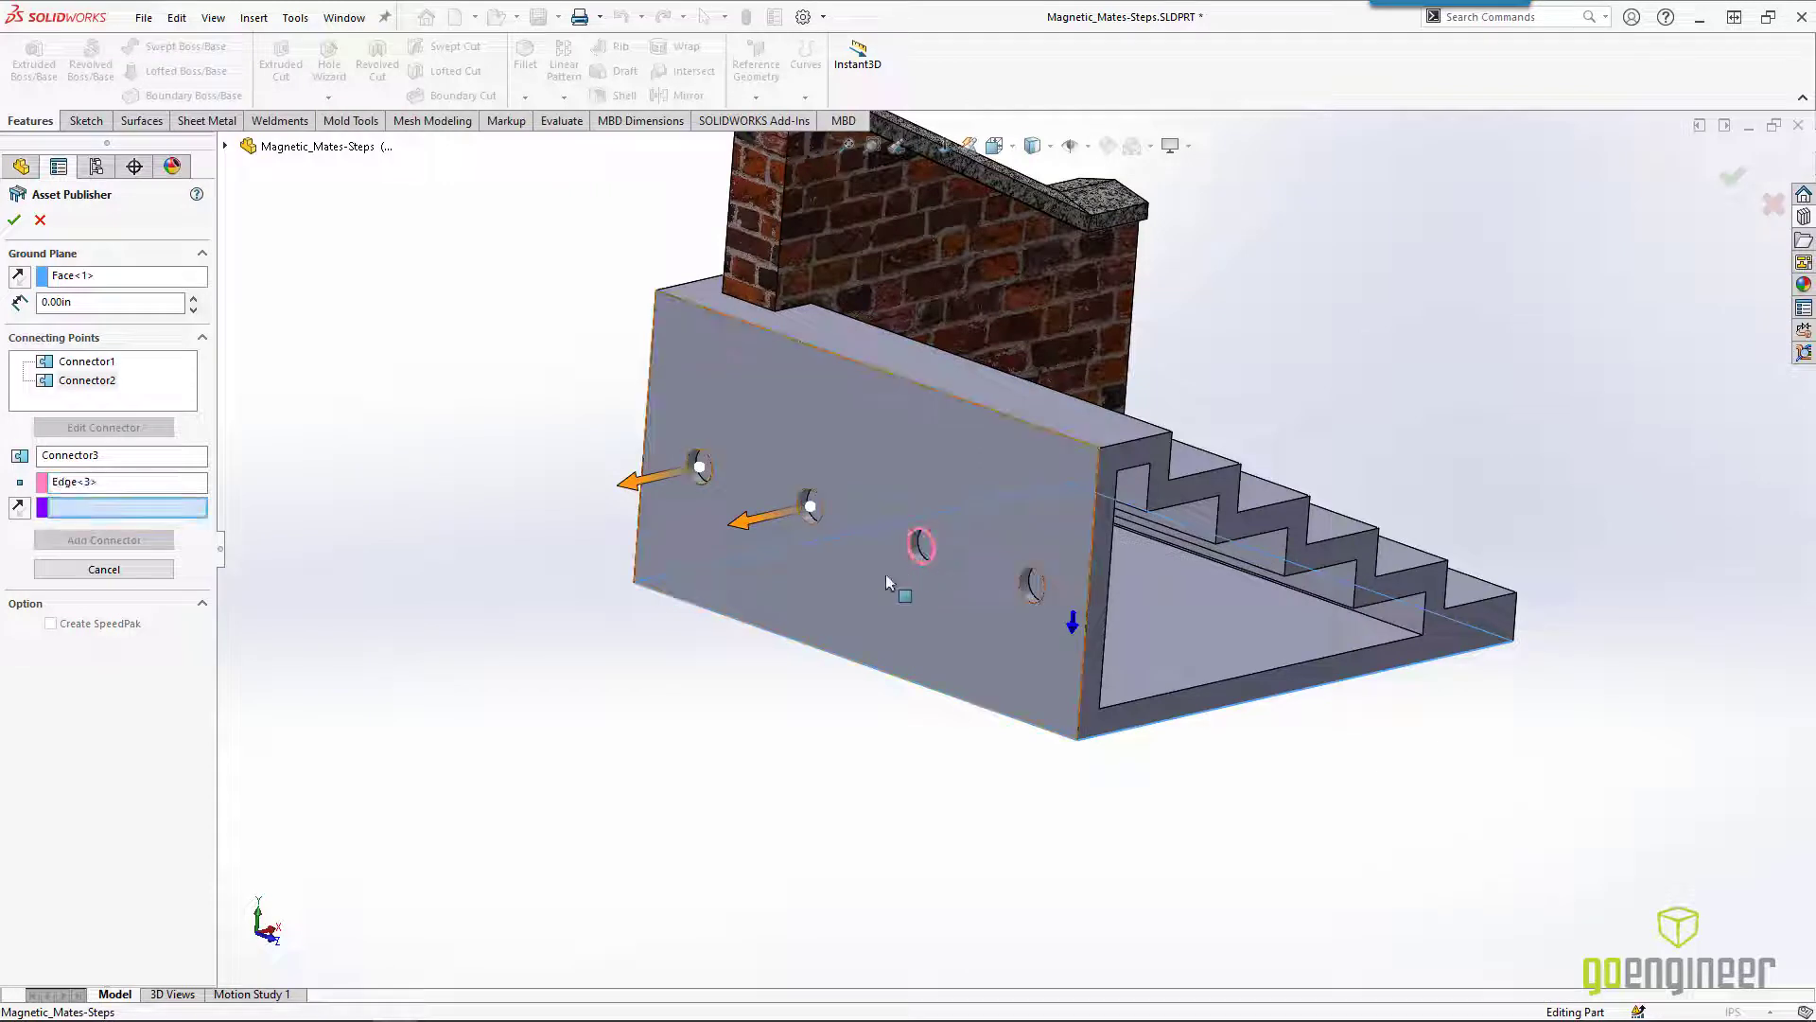
pyautogui.click(883, 576)
pyautogui.click(146, 548)
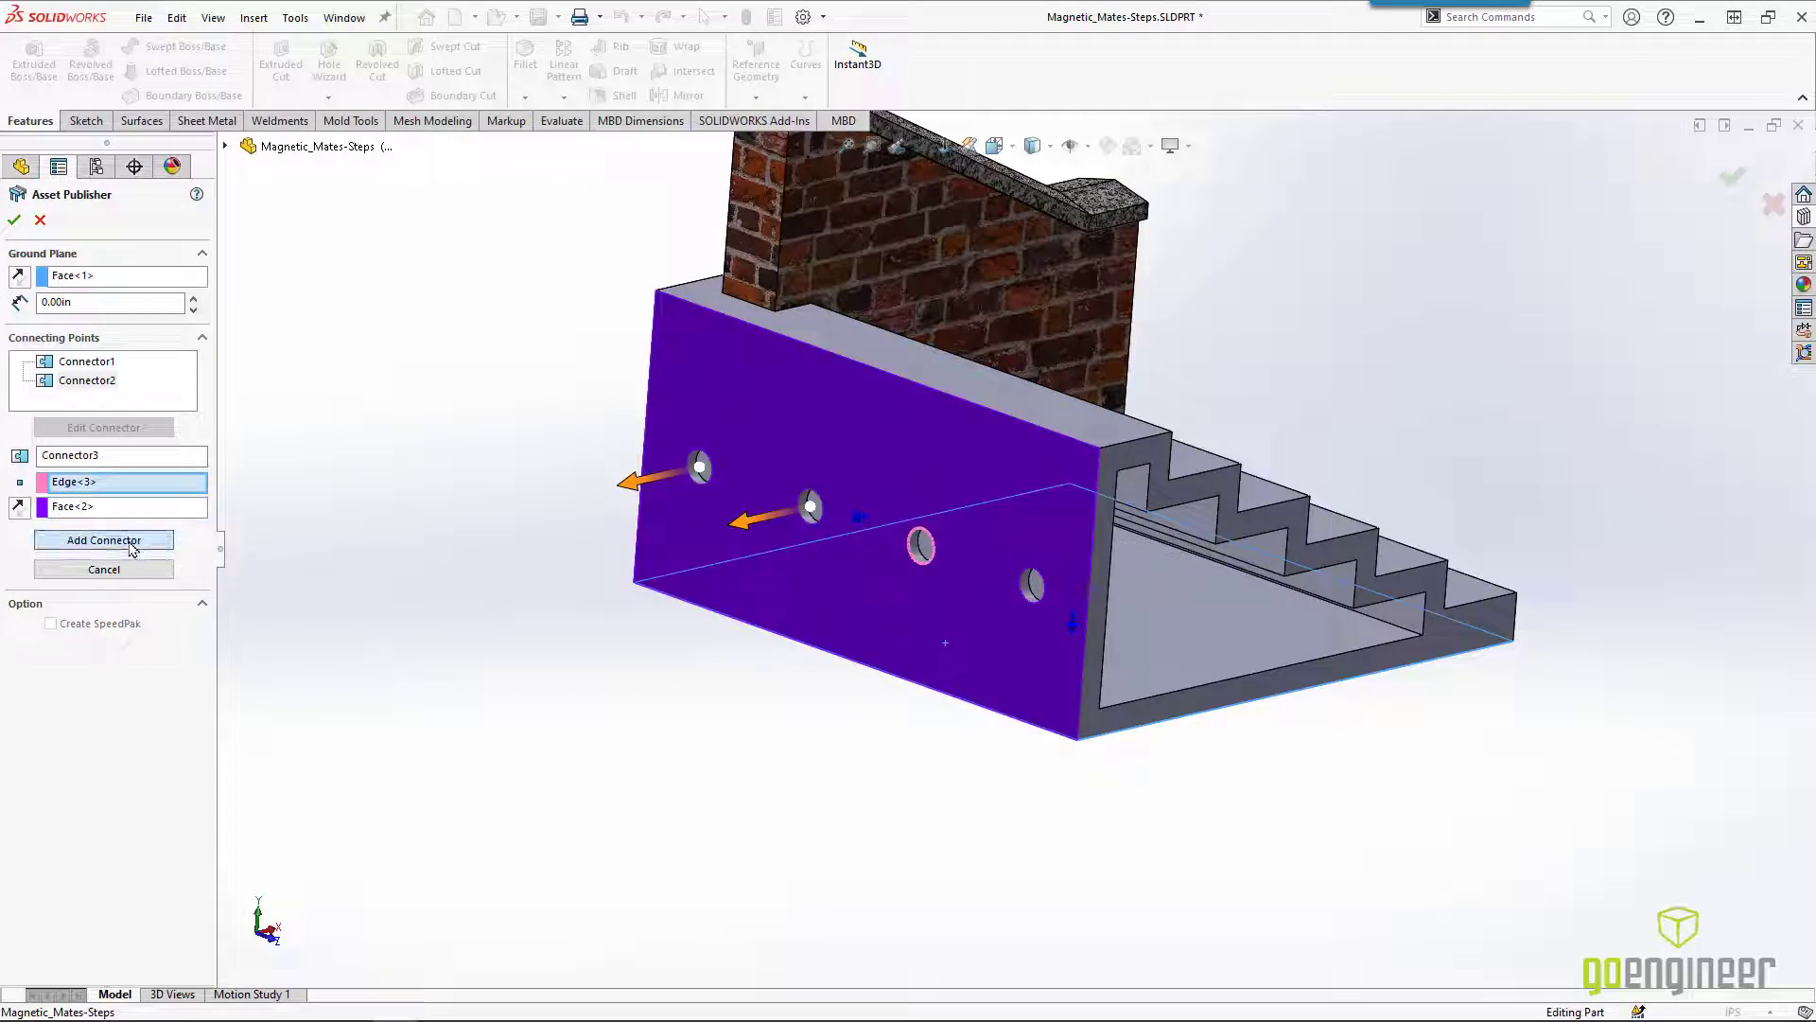
pyautogui.click(1021, 602)
pyautogui.click(984, 610)
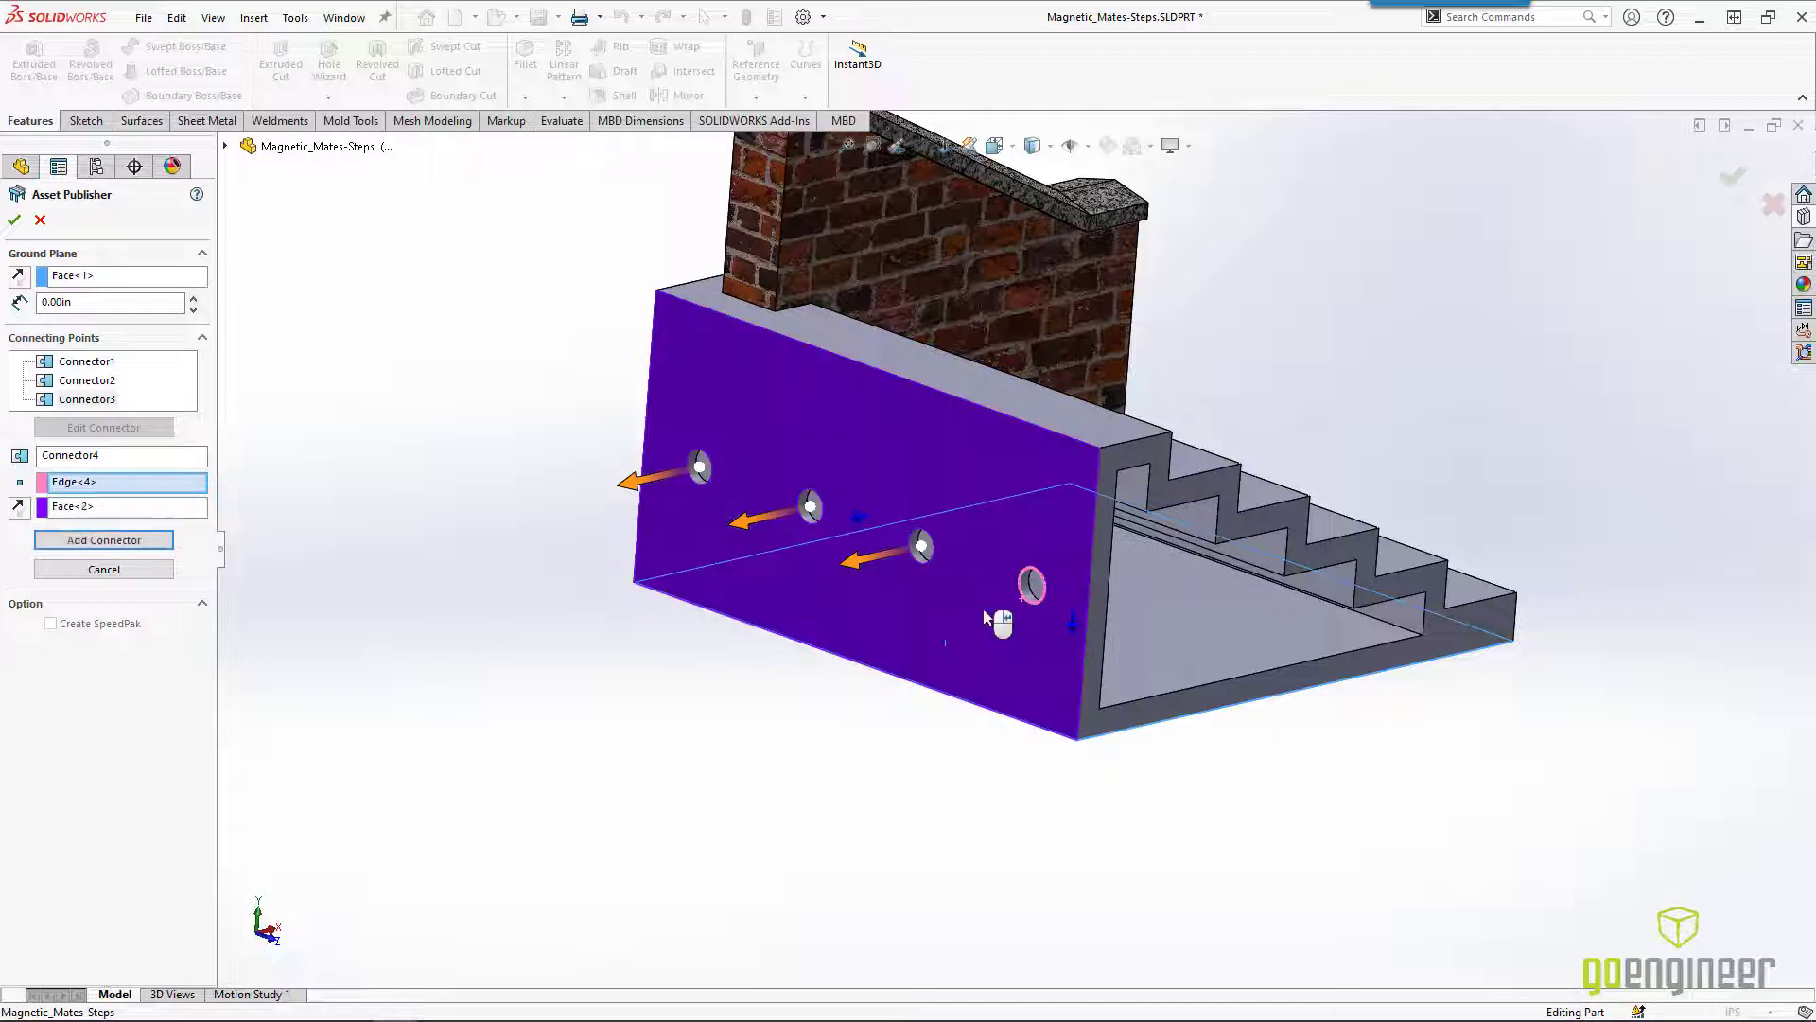
pyautogui.click(92, 545)
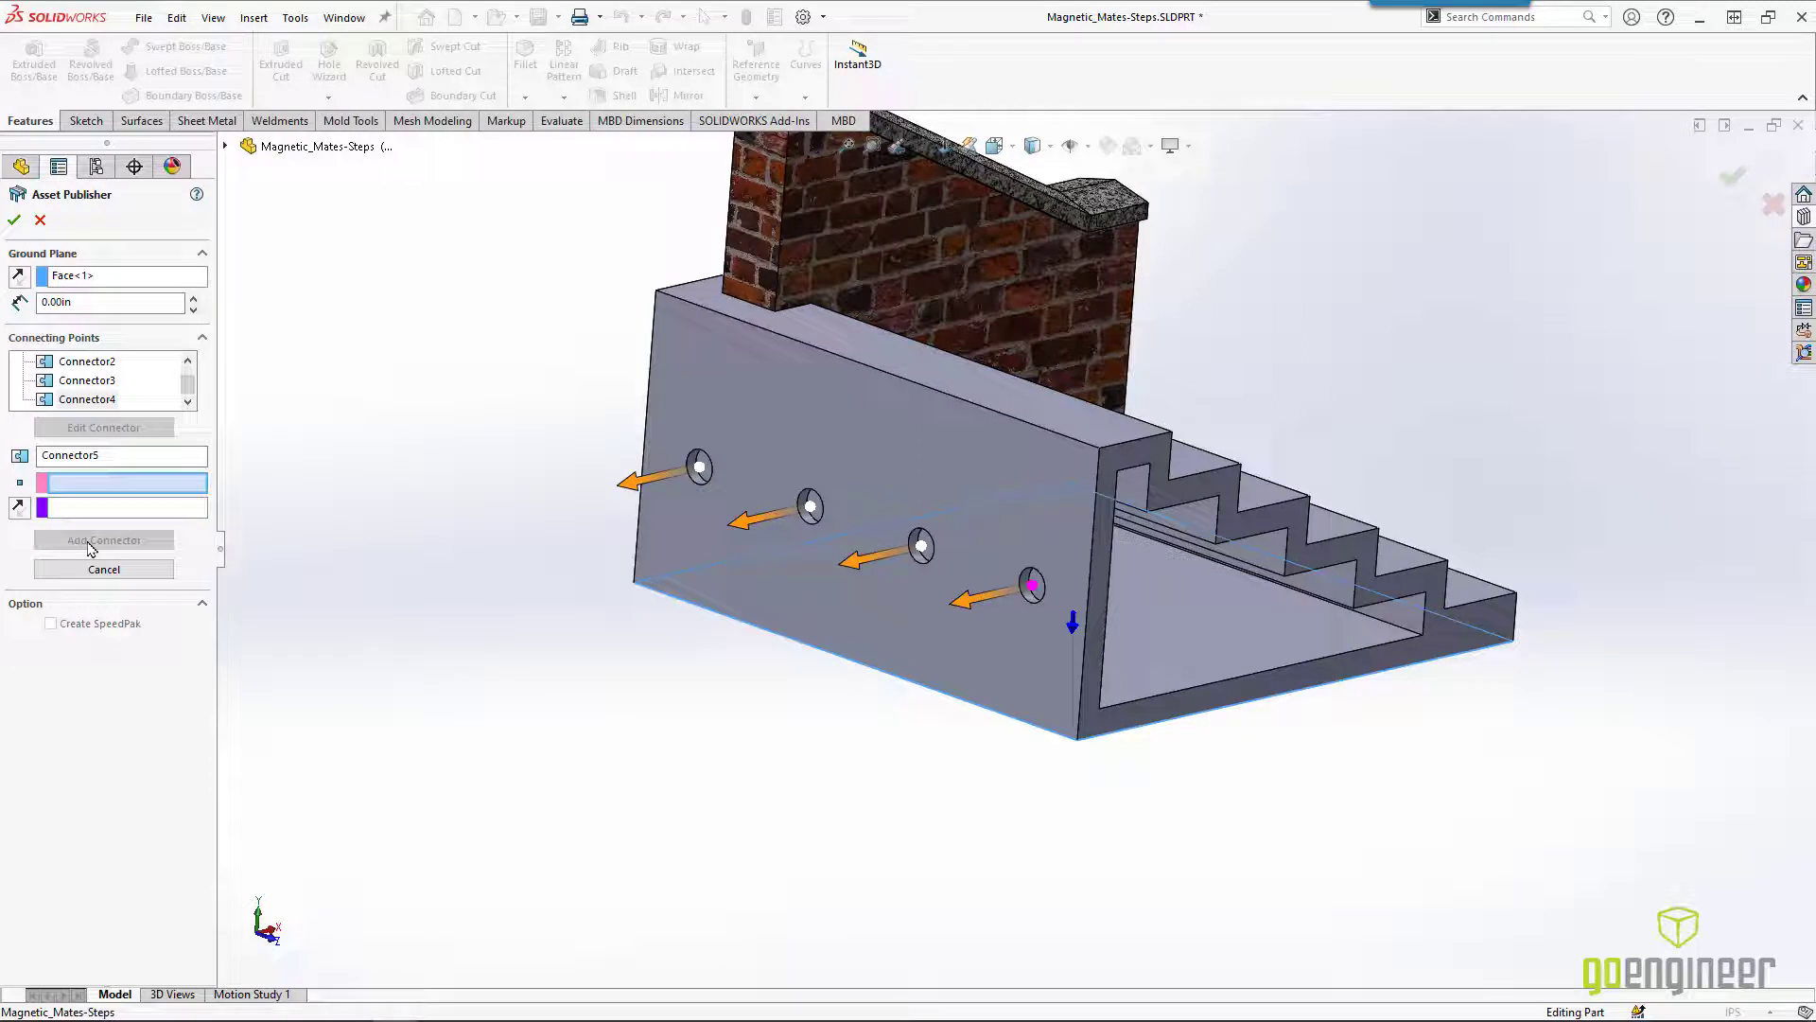
# - Close Asset Publisher and review Ground Plane and Connector1–4 under Published References
pyautogui.click(14, 220)
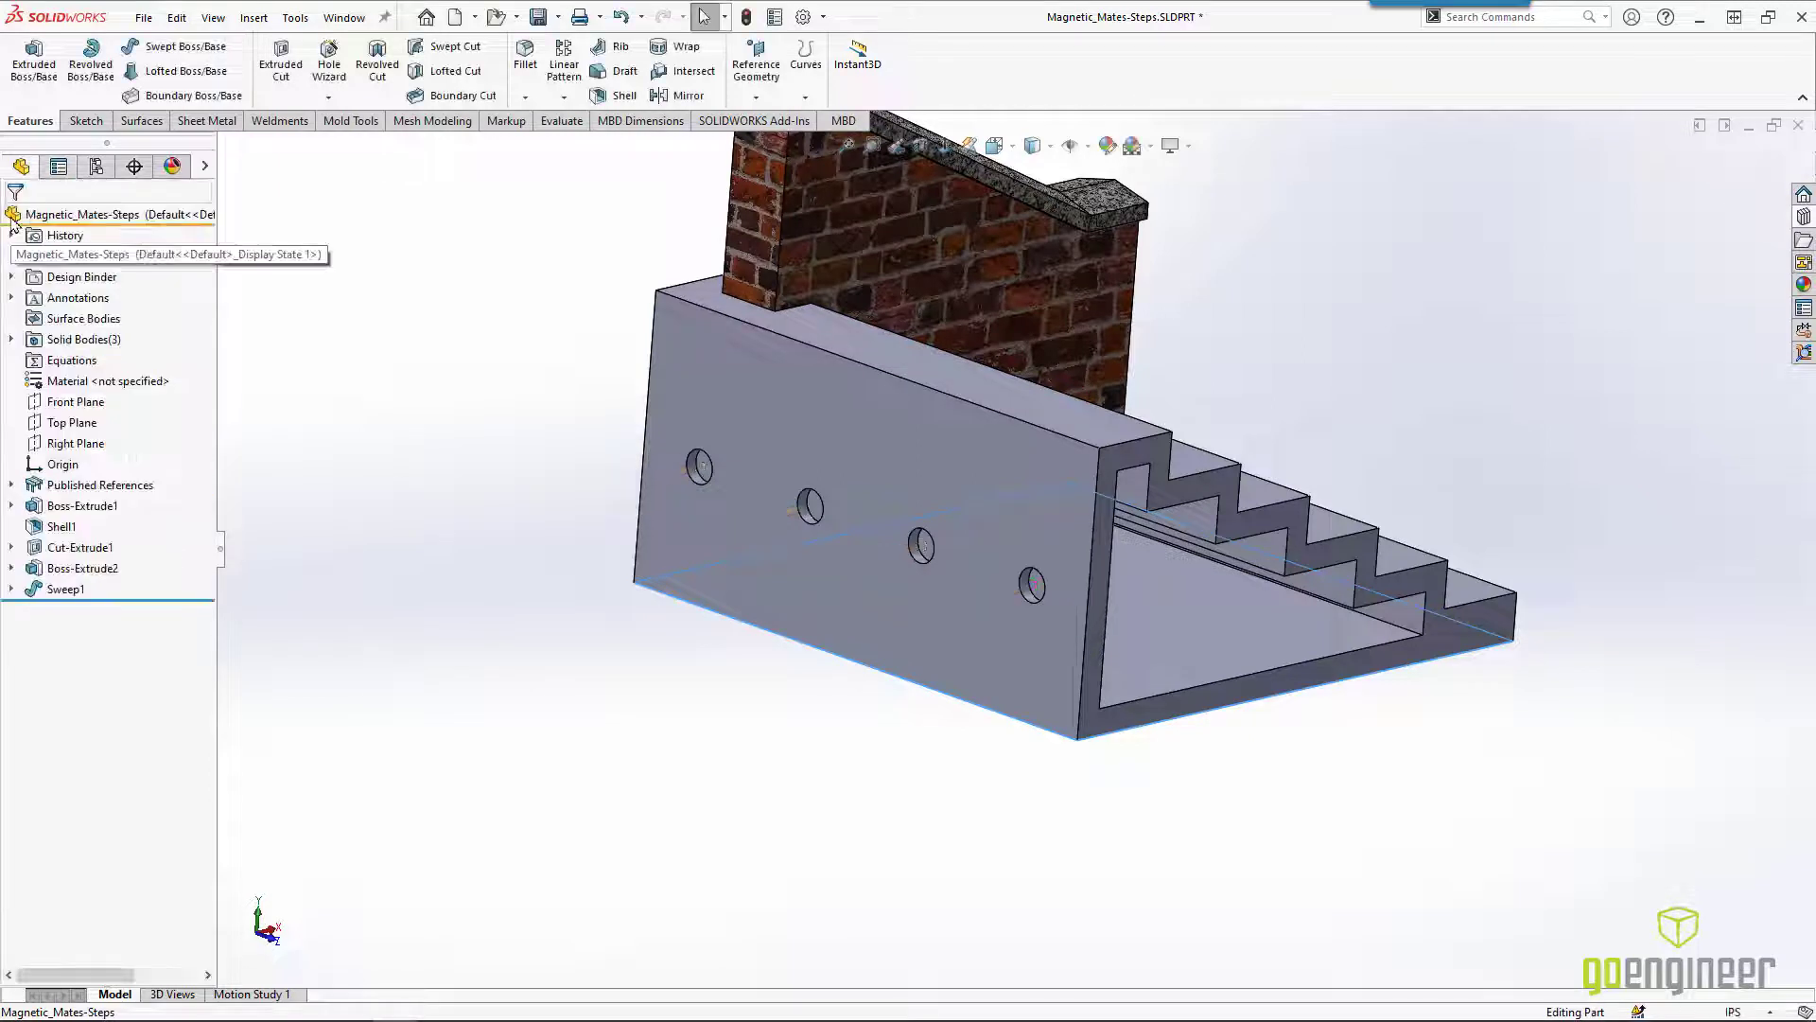
pyautogui.doubleClick(54, 490)
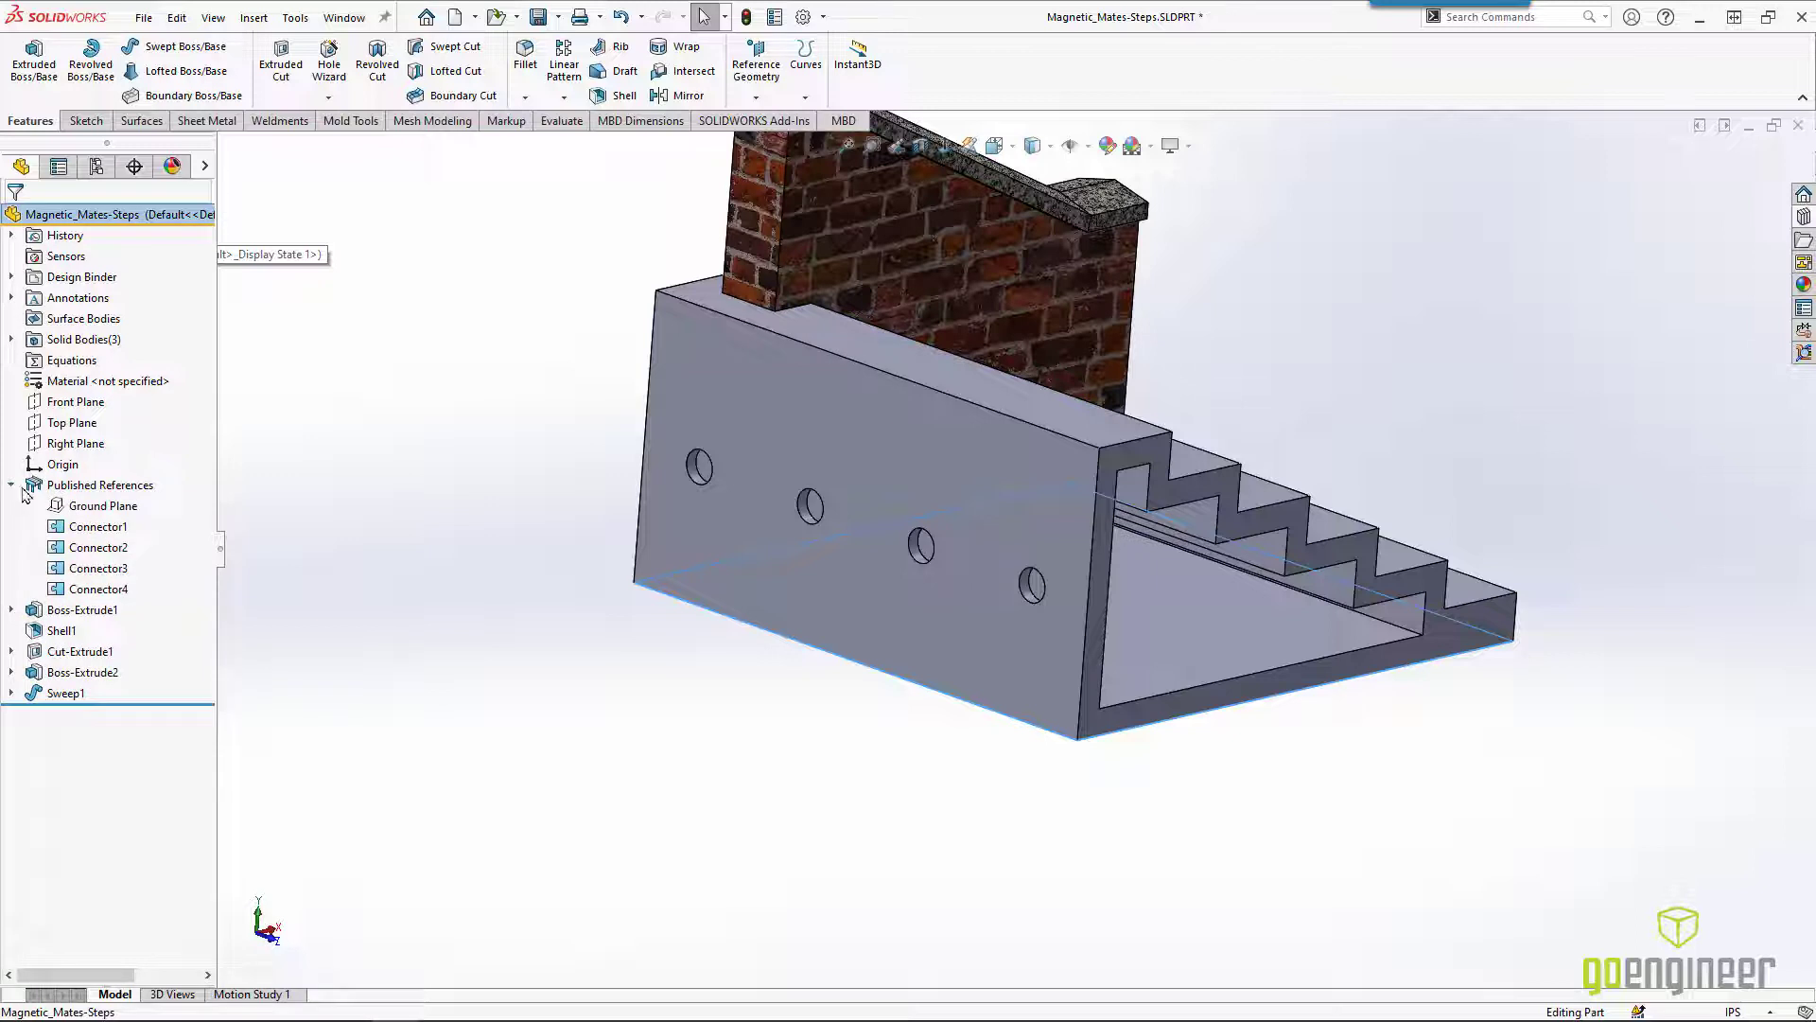
pyautogui.click(95, 508)
pyautogui.click(91, 528)
pyautogui.click(94, 548)
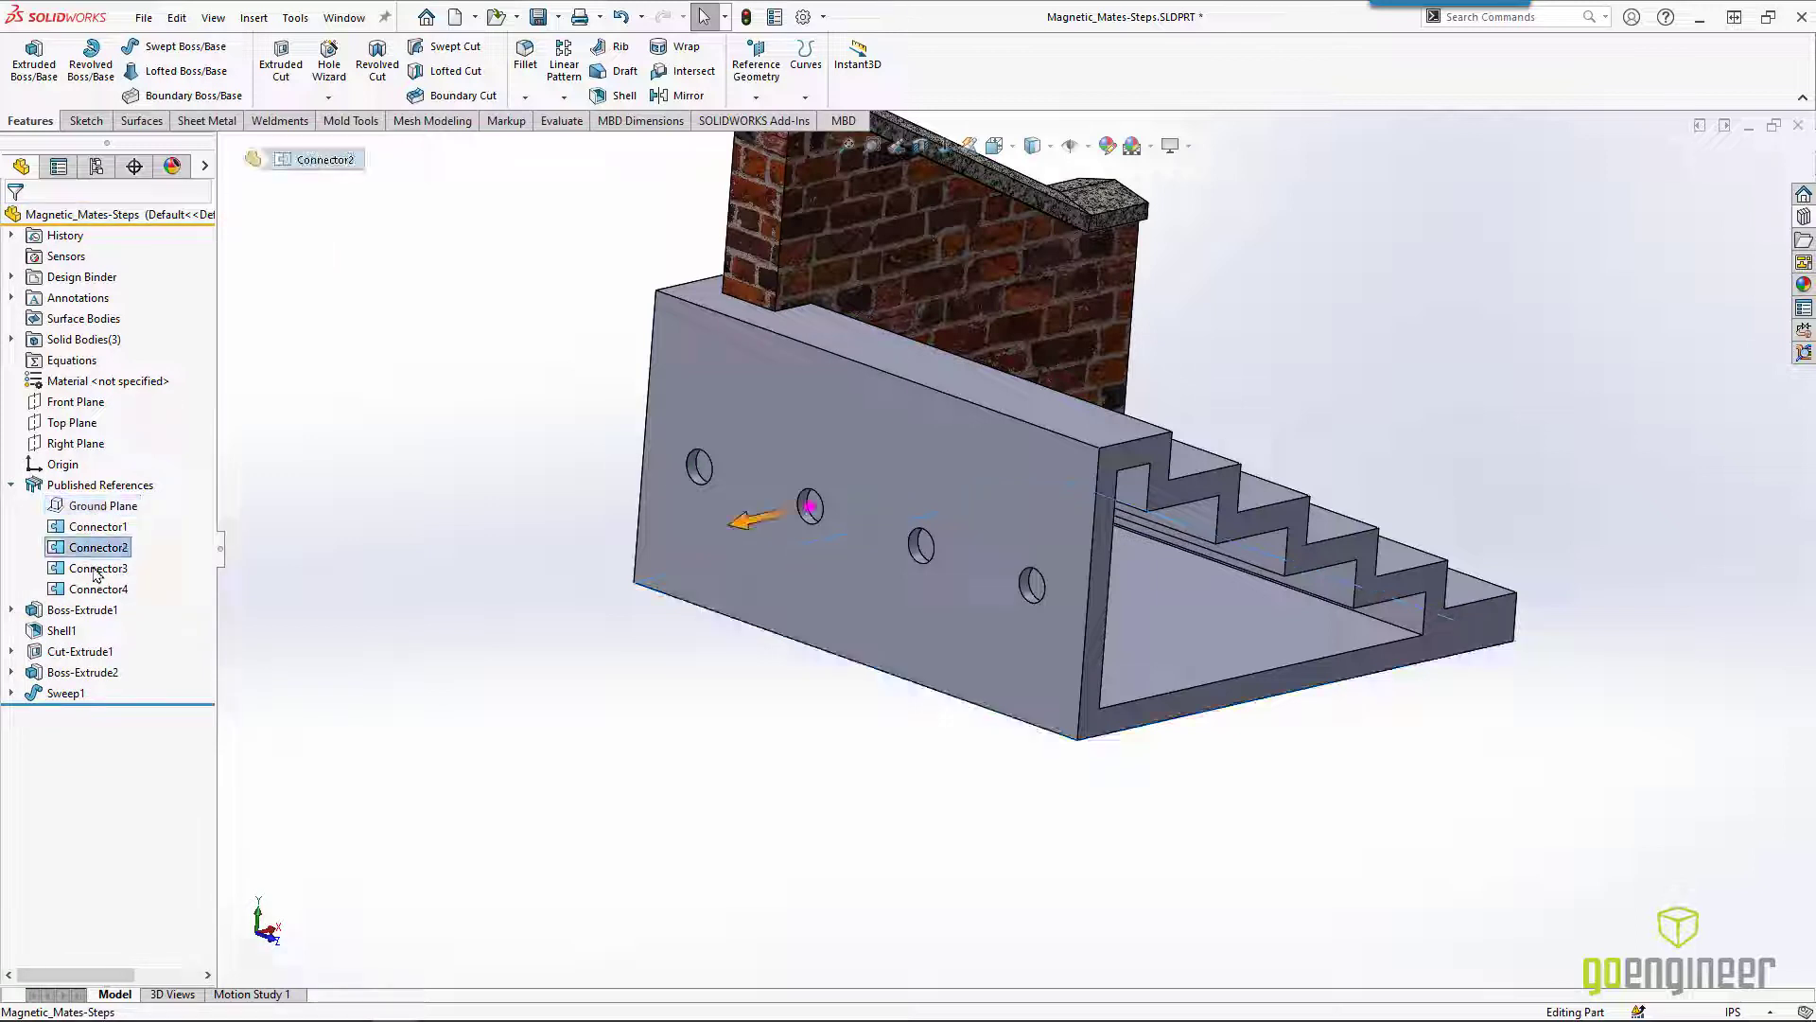
pyautogui.click(95, 569)
pyautogui.click(96, 589)
pyautogui.click(298, 590)
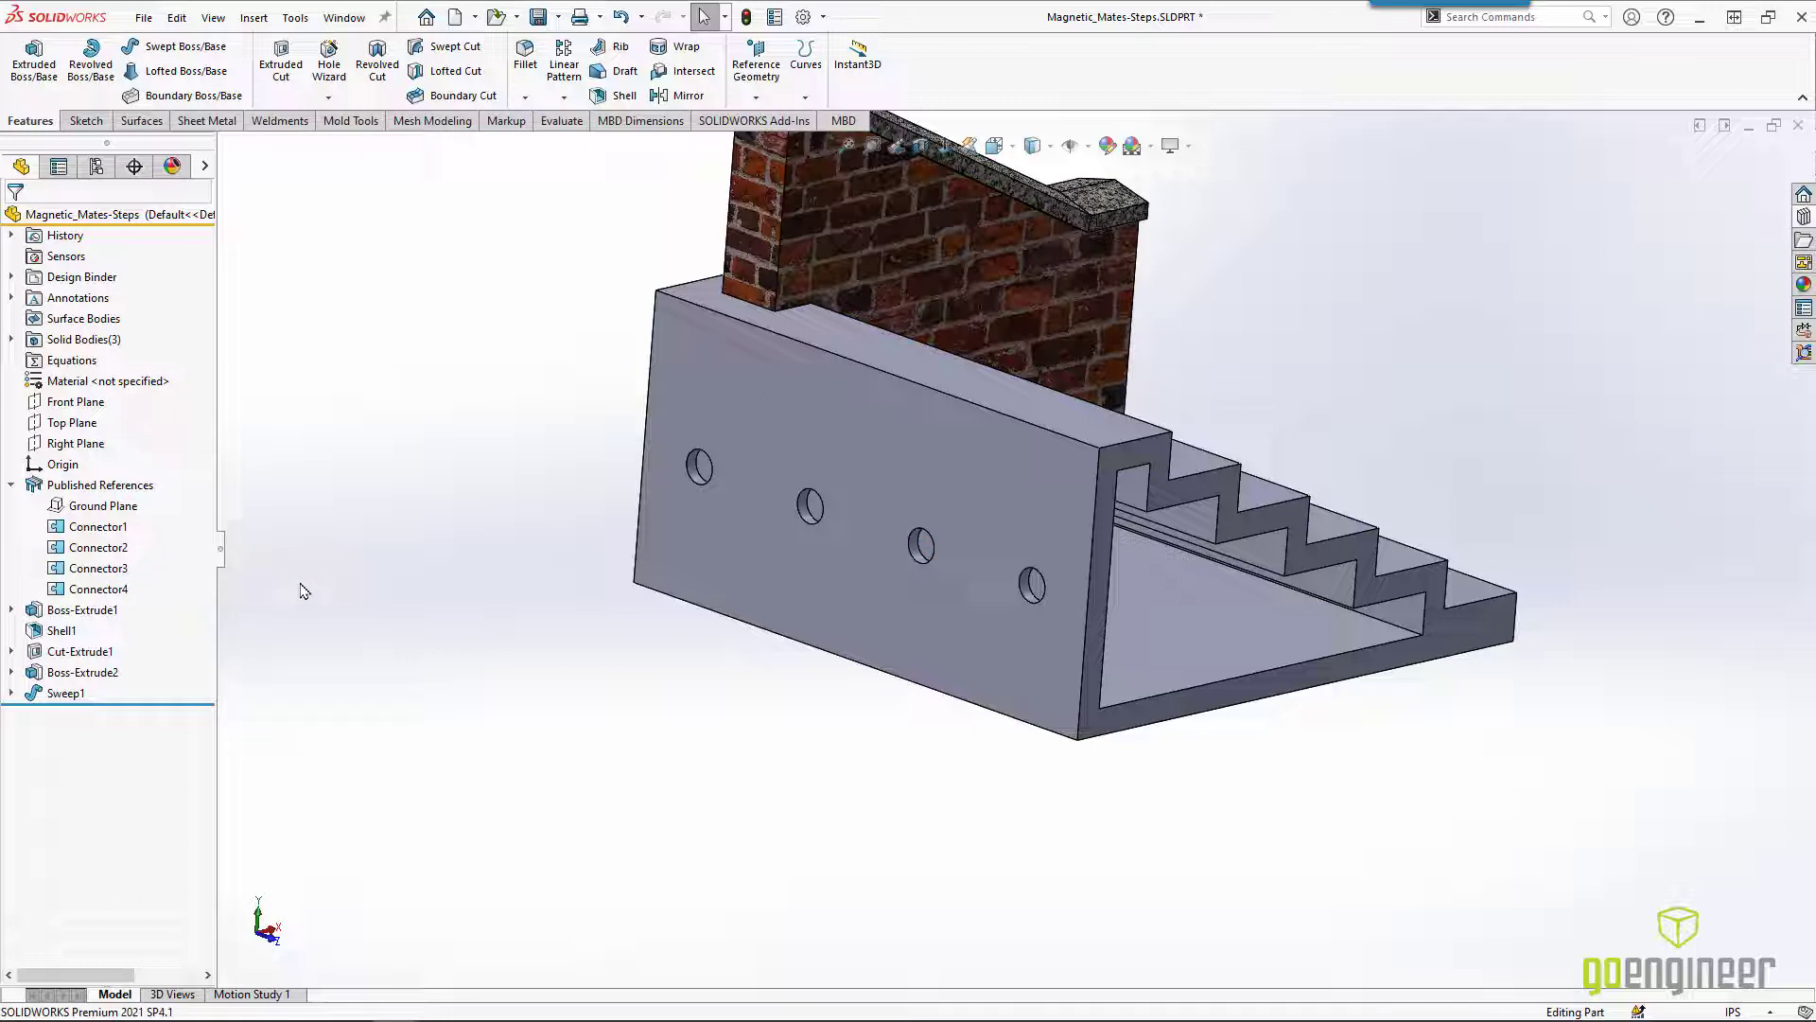
pyautogui.click(352, 19)
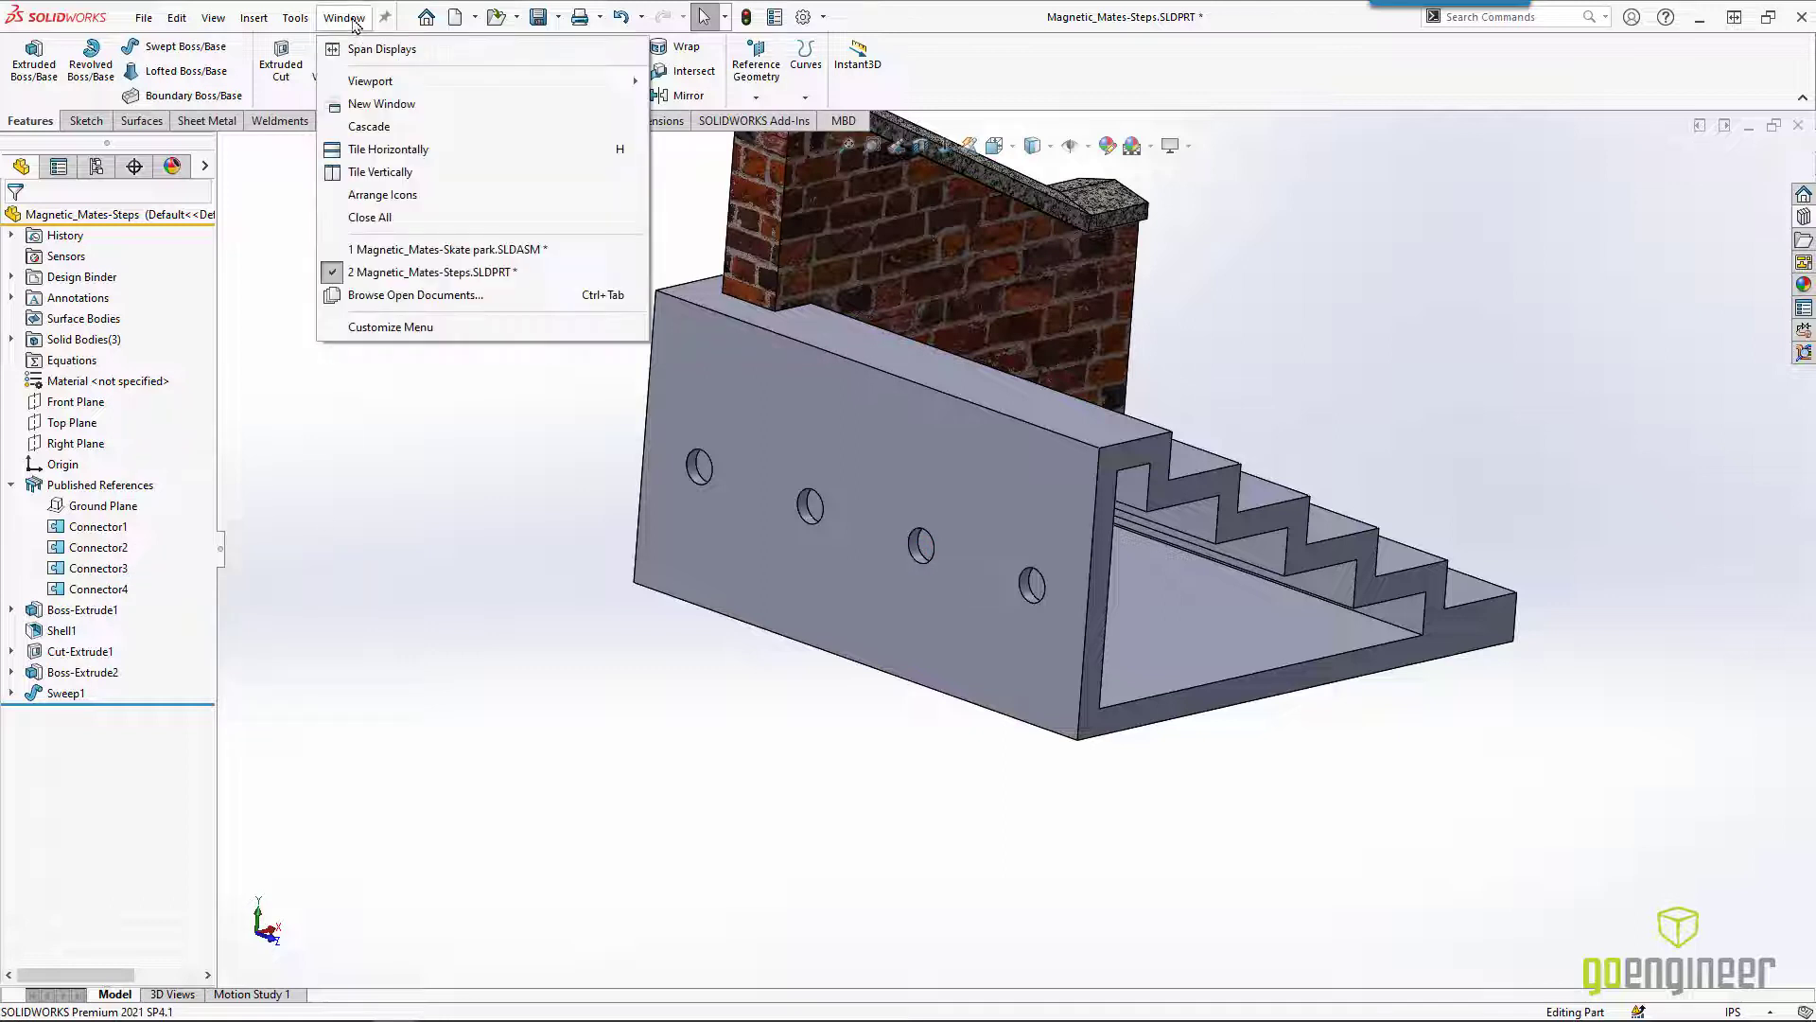
pyautogui.moveTo(362, 257)
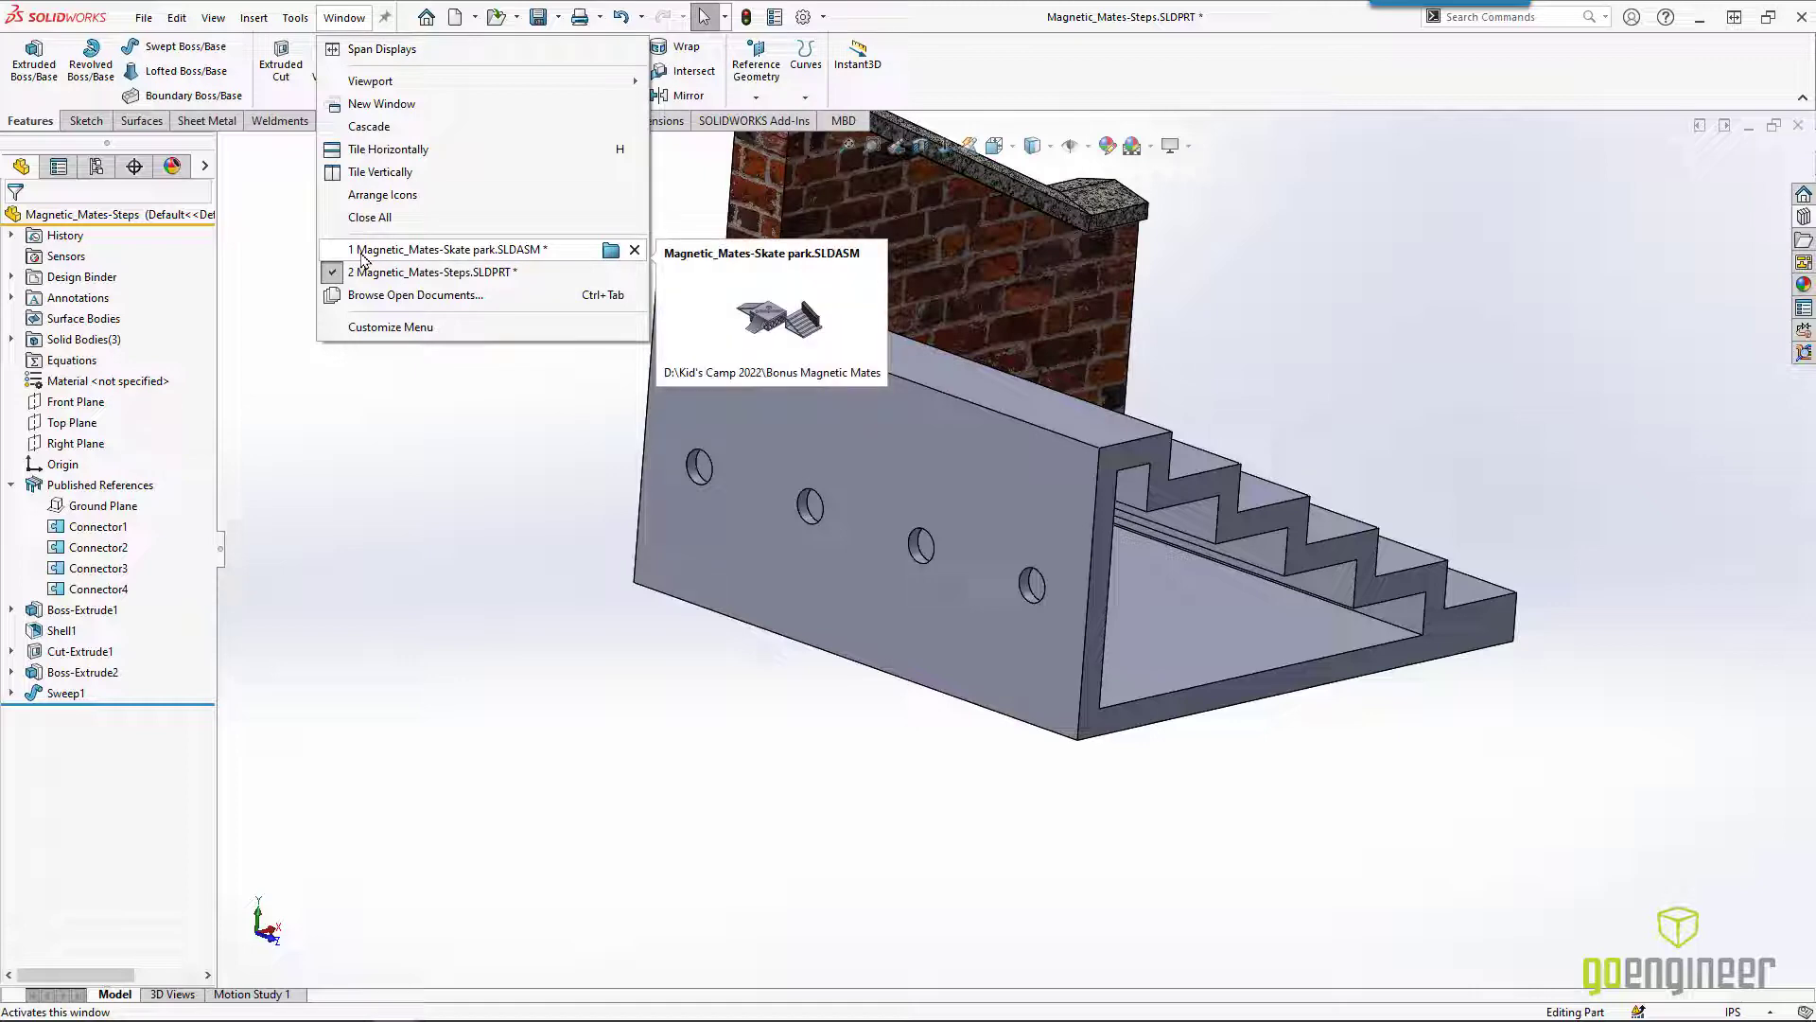
# - Return to the skate park assembly and drag the Steps onto the main base until it snaps
pyautogui.click(363, 252)
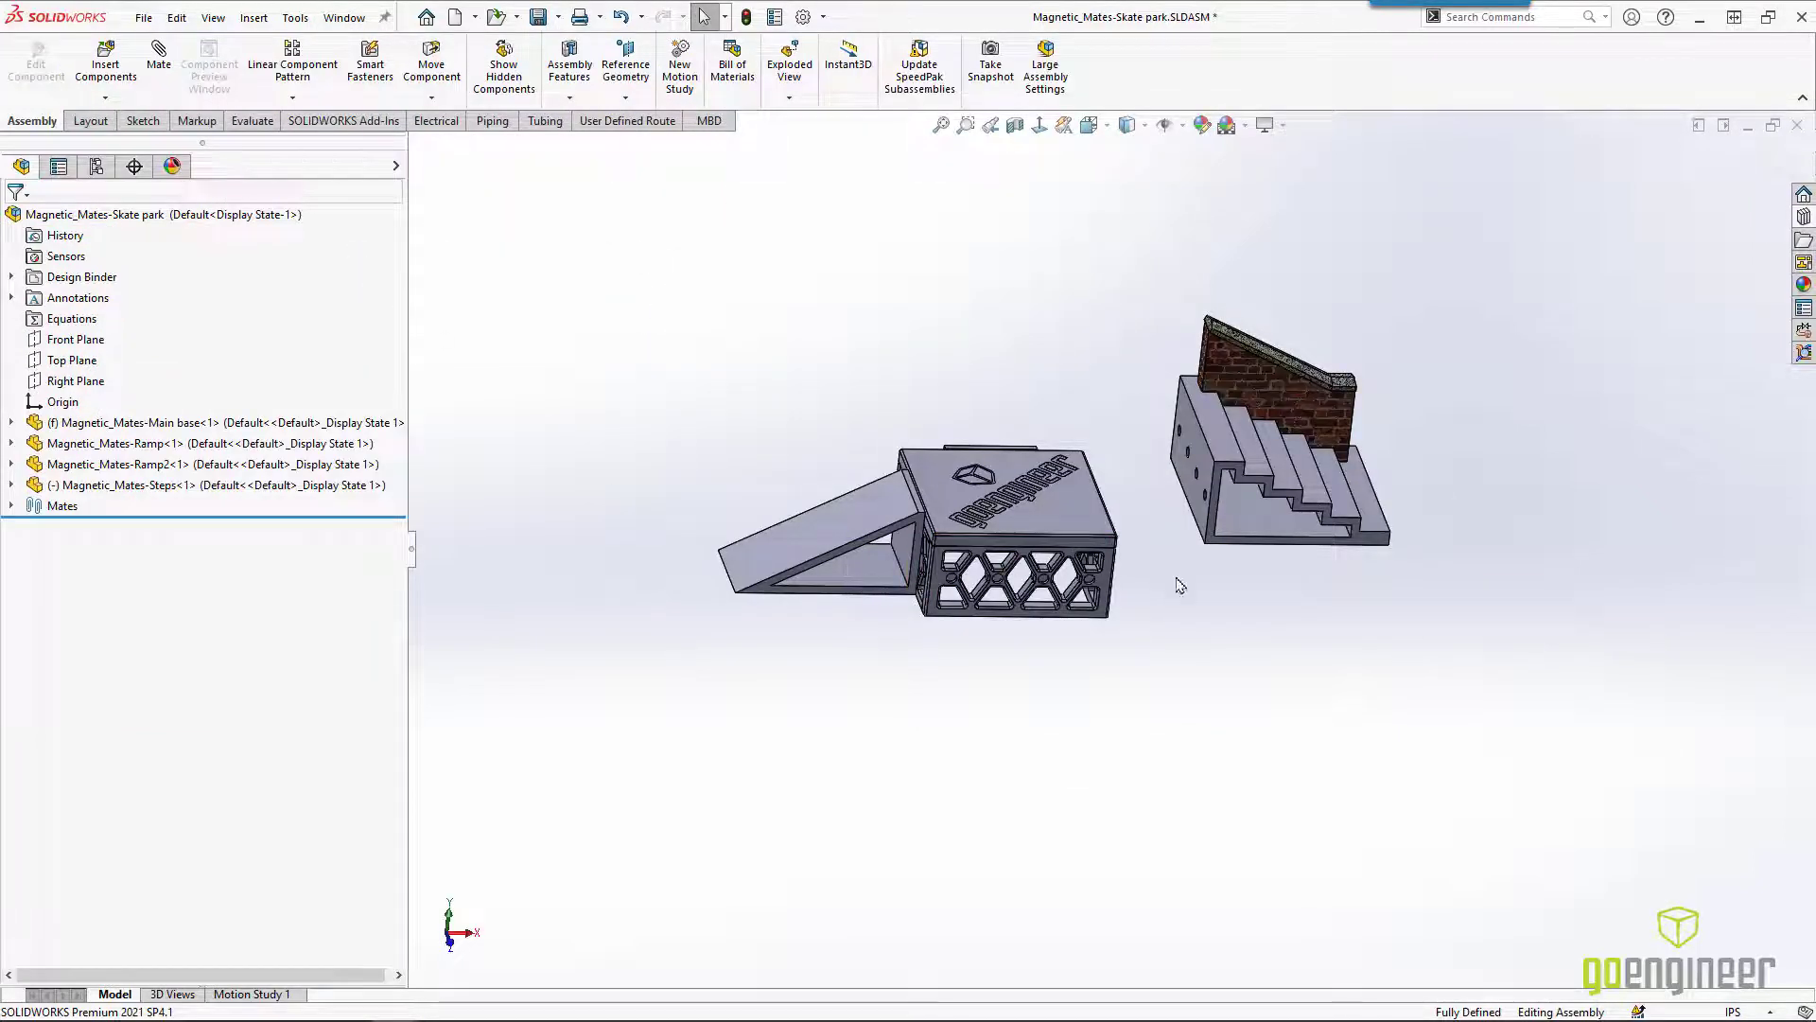
pyautogui.moveTo(1179, 585); pyautogui.dragTo(1093, 679, button='middle')
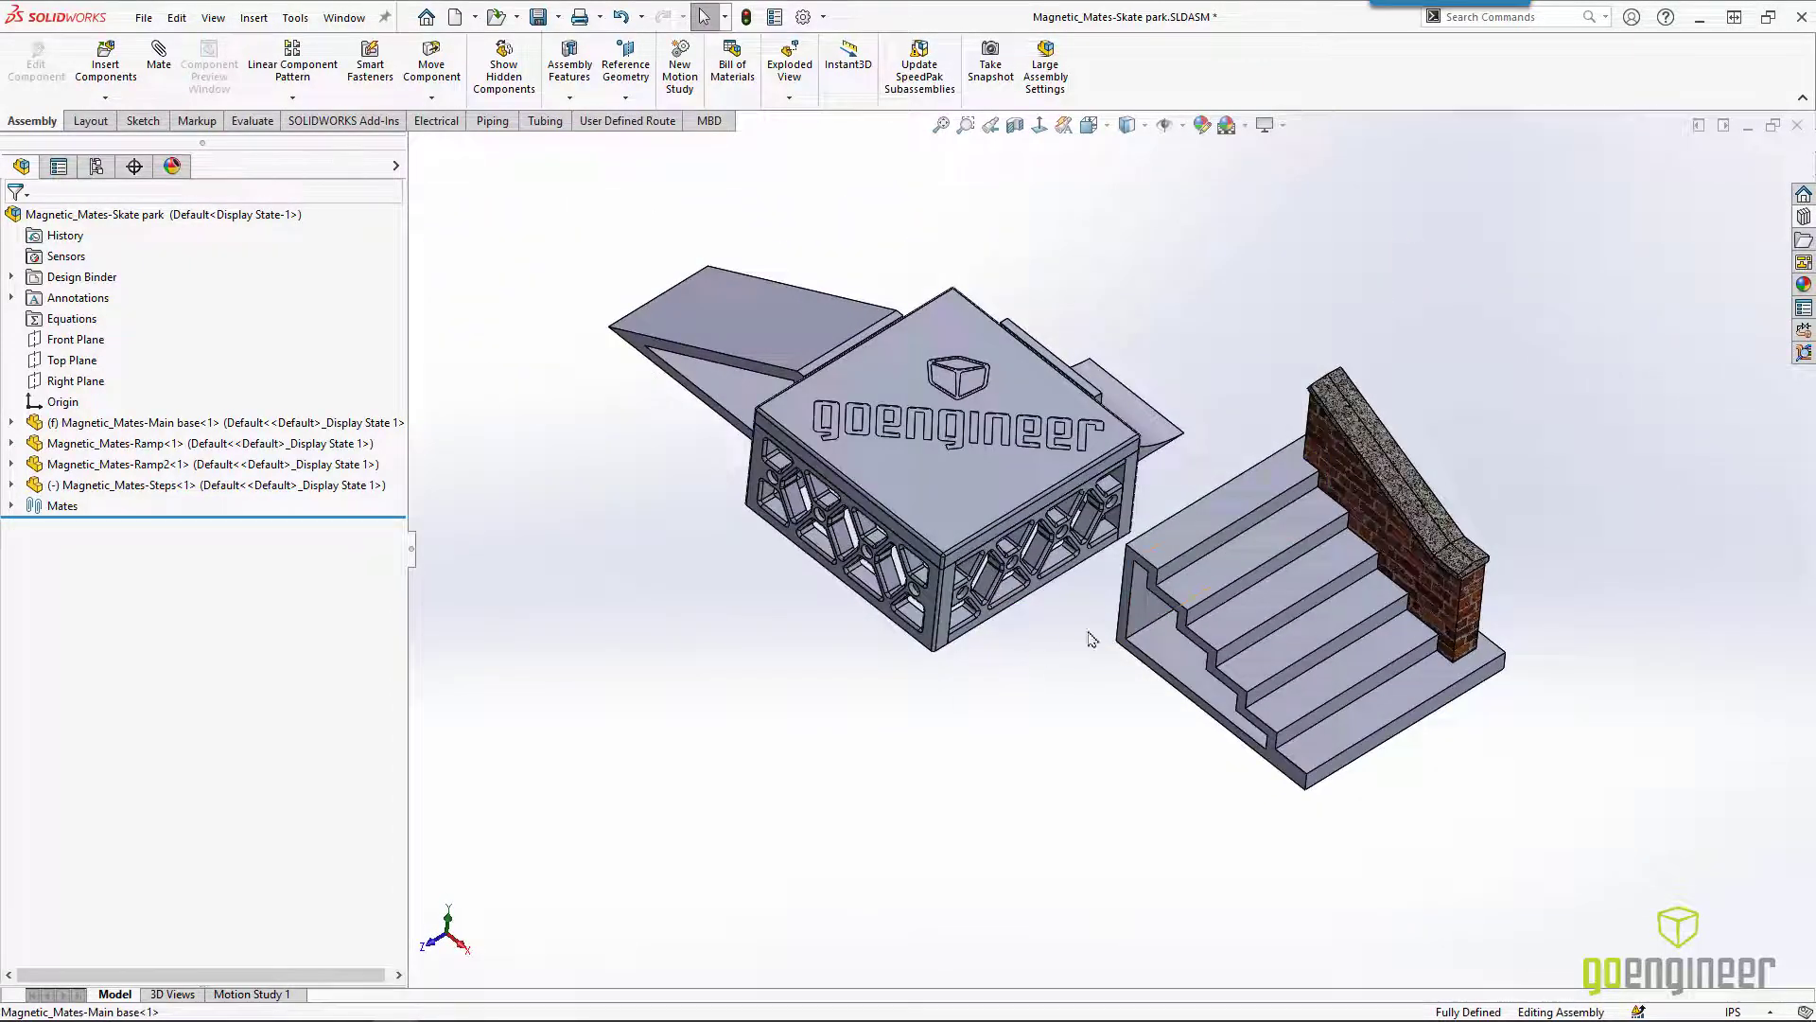
pyautogui.moveTo(1177, 553); pyautogui.dragTo(701, 782)
pyautogui.click(904, 797)
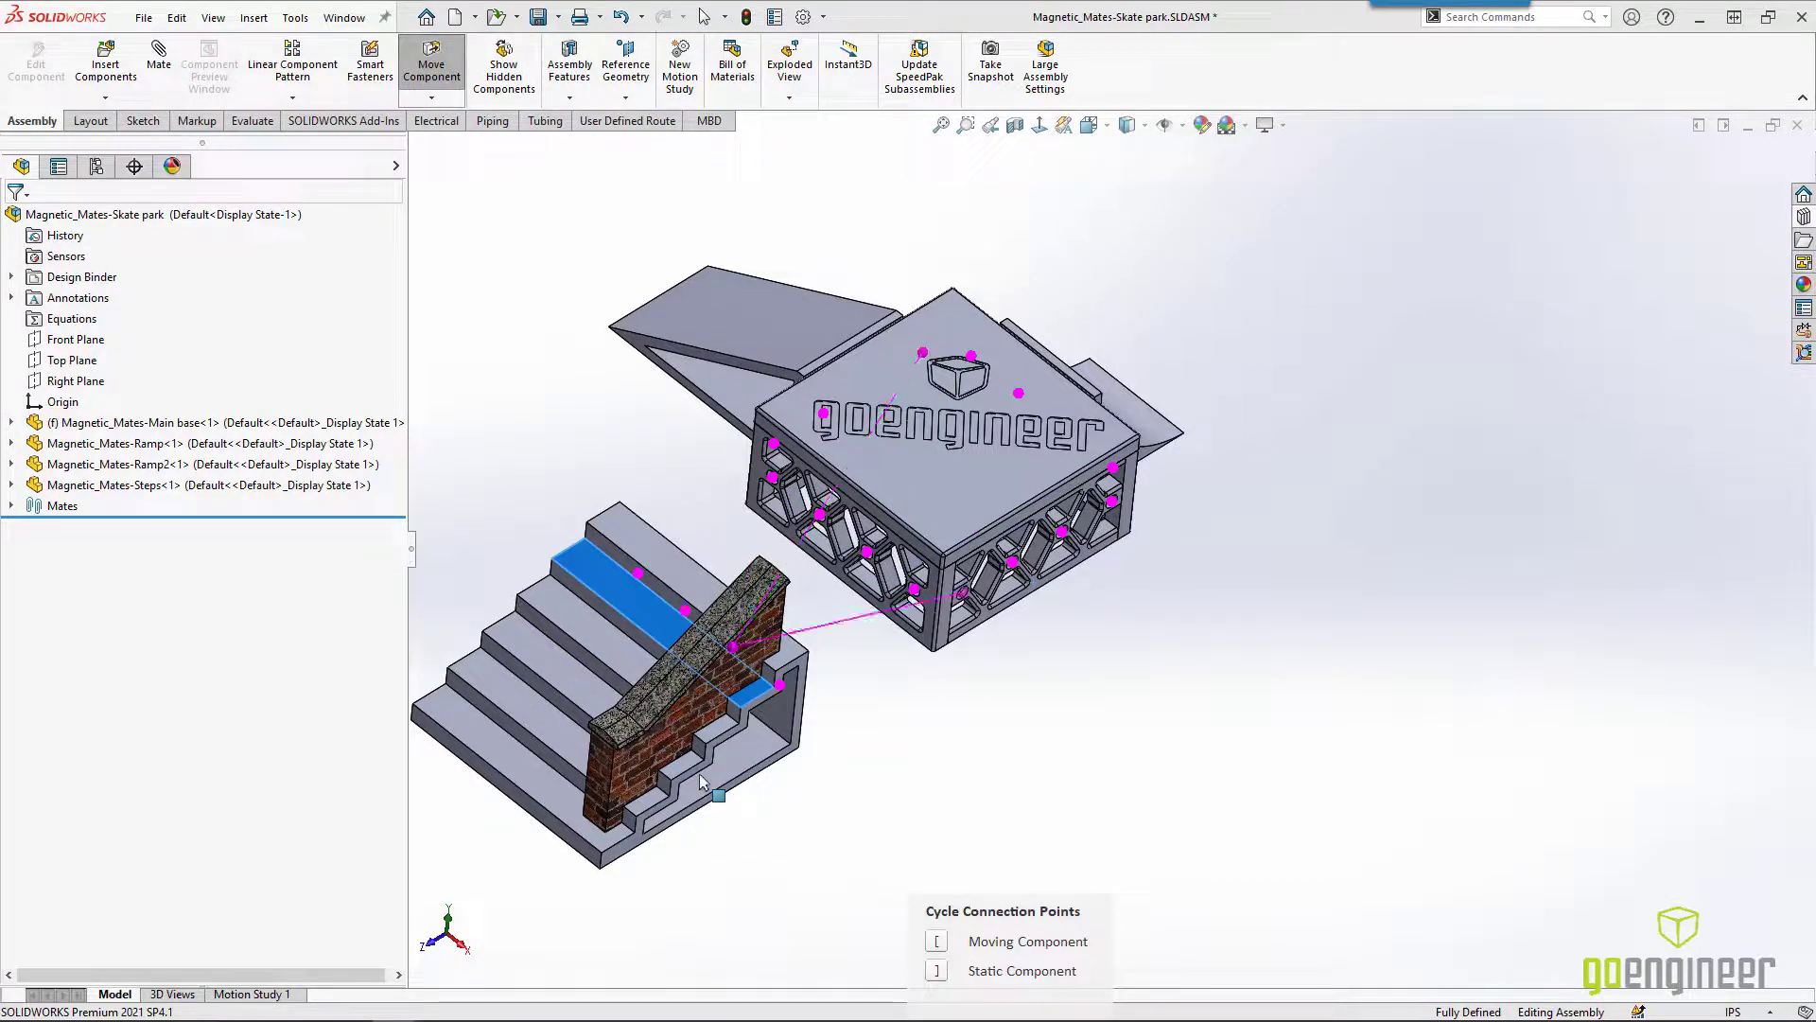
pyautogui.moveTo(701, 779); pyautogui.dragTo(807, 762)
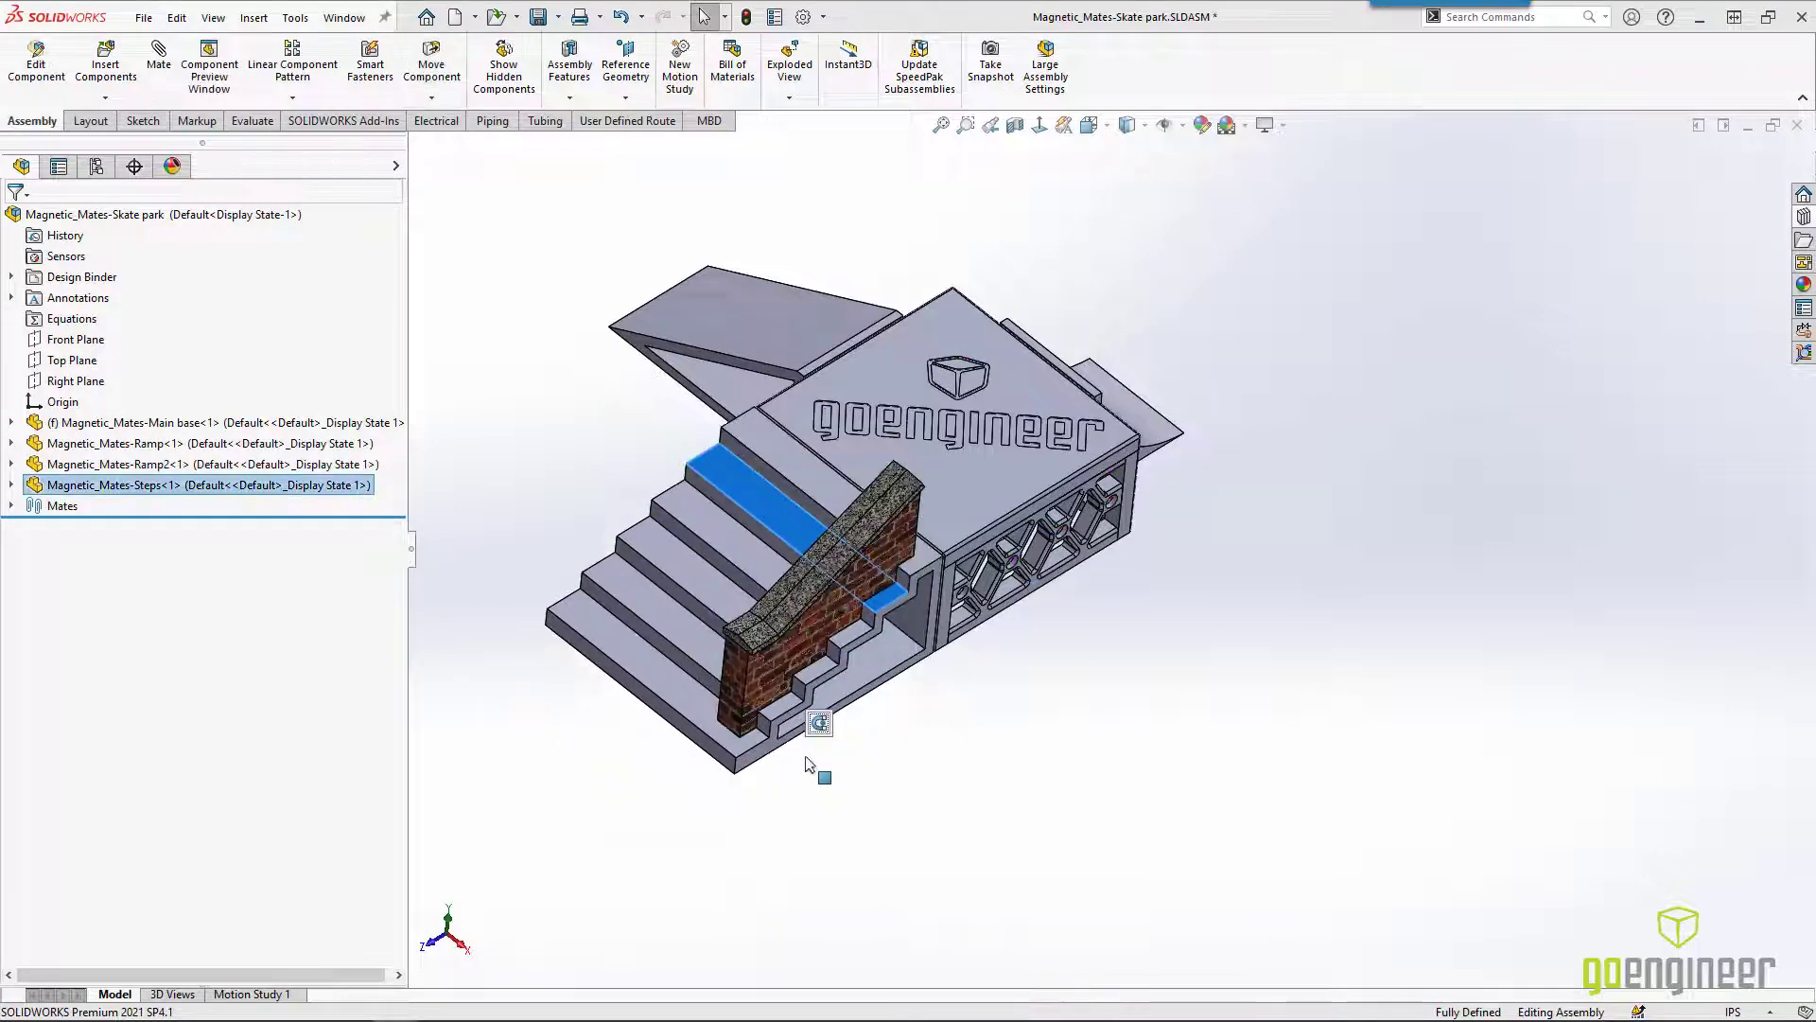
# - Inspect the snapped steps from back, isometric and low side views
pyautogui.click(937, 791)
pyautogui.hotkey('ctrl', '2')
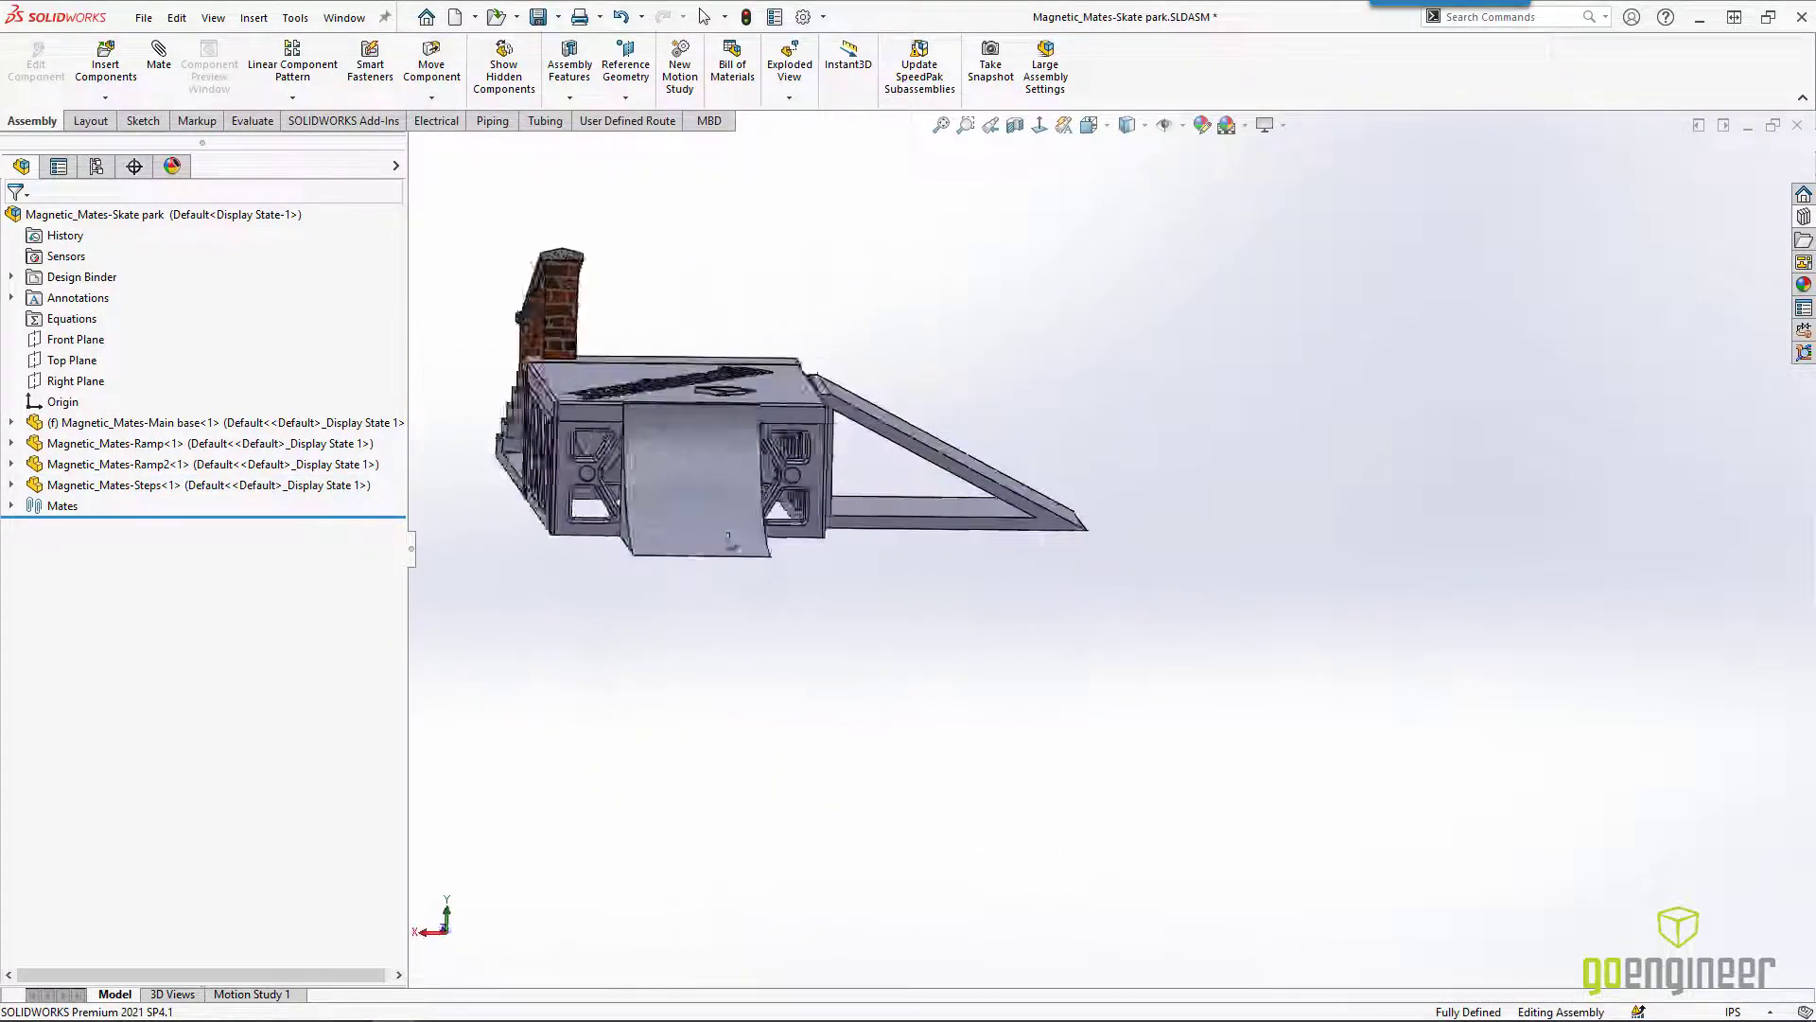
pyautogui.hotkey('ctrl', '7')
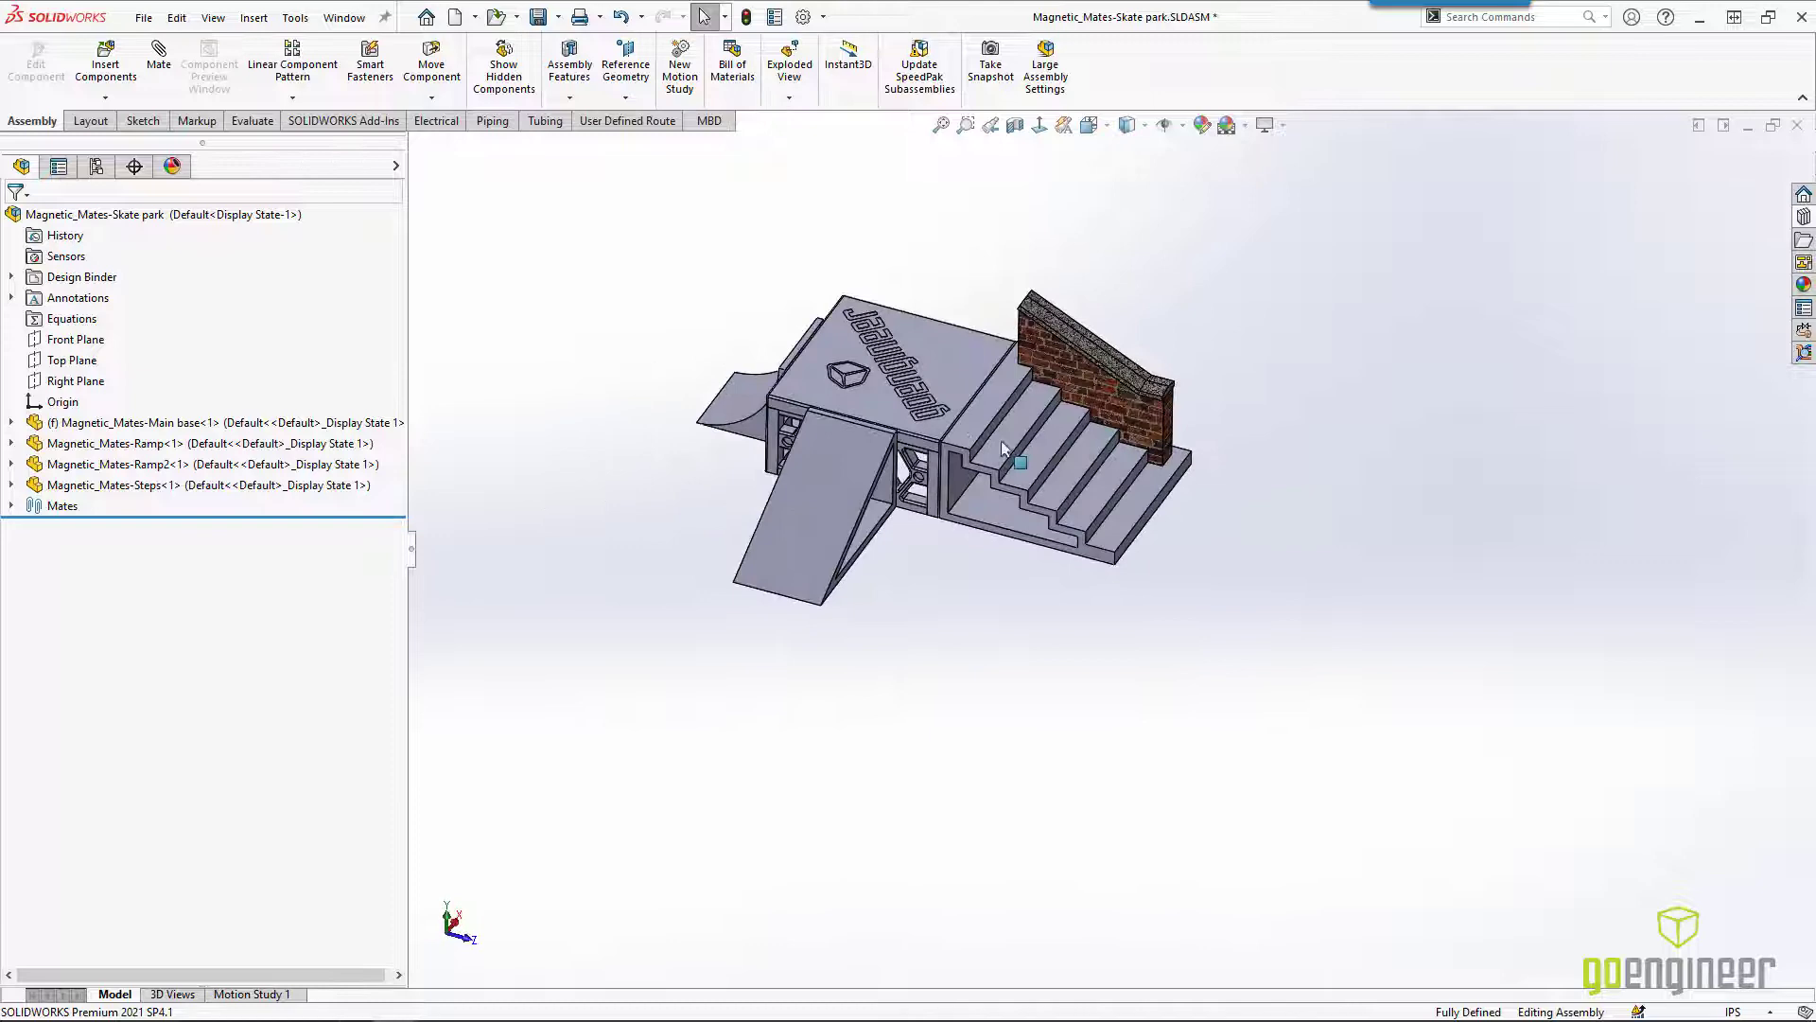
pyautogui.moveTo(1003, 441); pyautogui.dragTo(719, 520, button='middle')
pyautogui.scroll(-2, 779, 378)
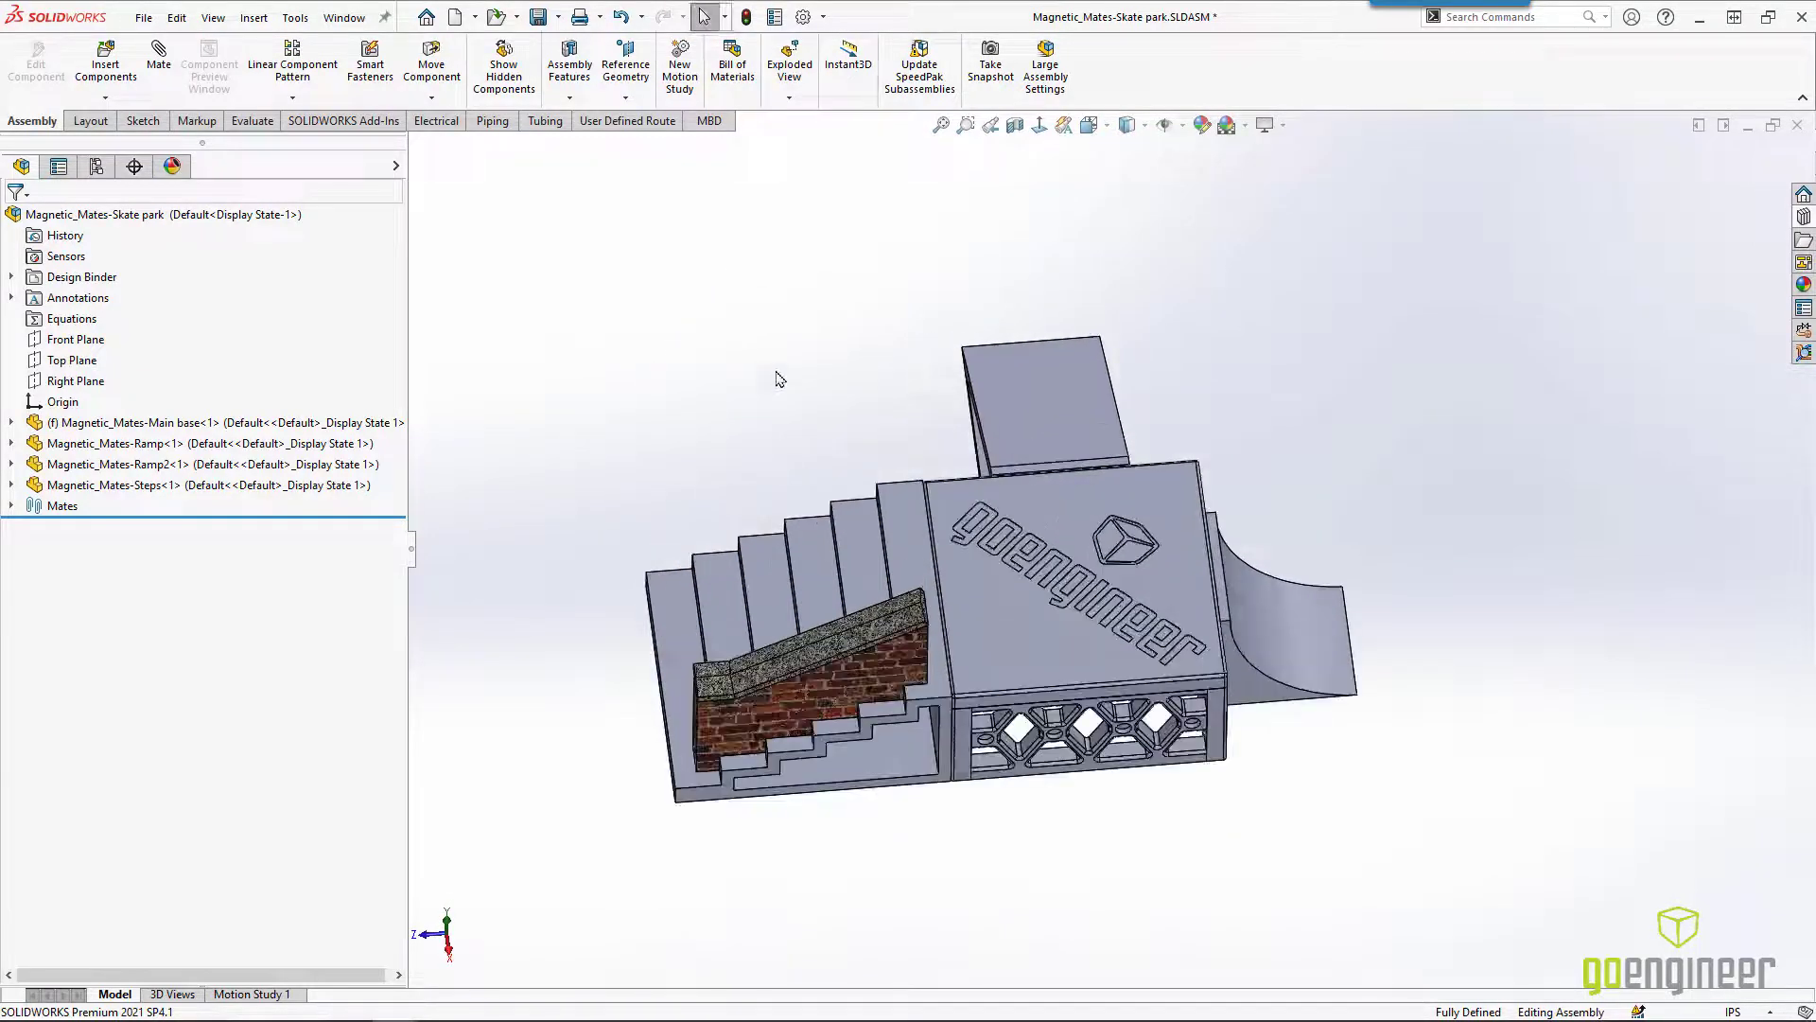